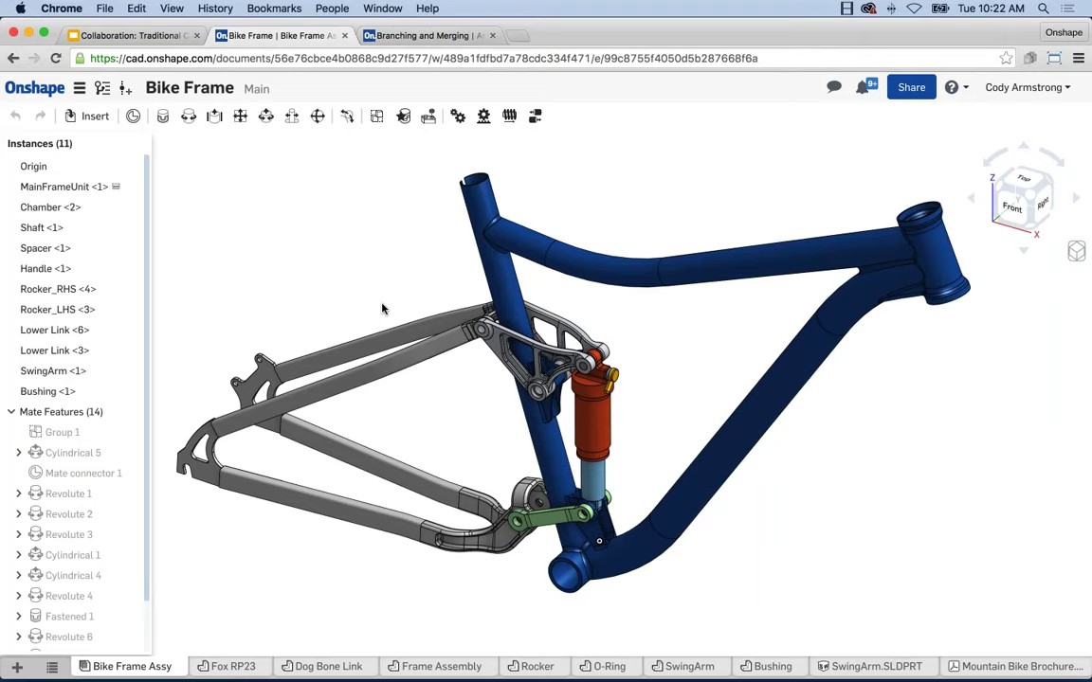
# In Bike Frame's Share settings, enter a collaborator's e-mail and keep Can edit & share permission
pyautogui.click(910, 89)
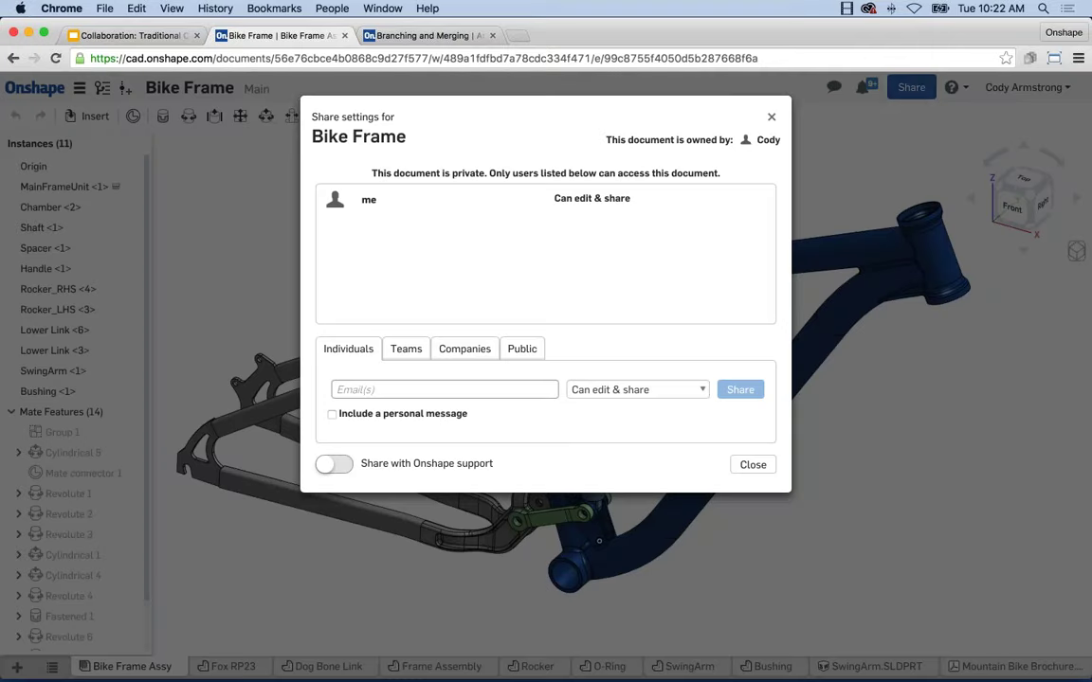
pyautogui.click(483, 389)
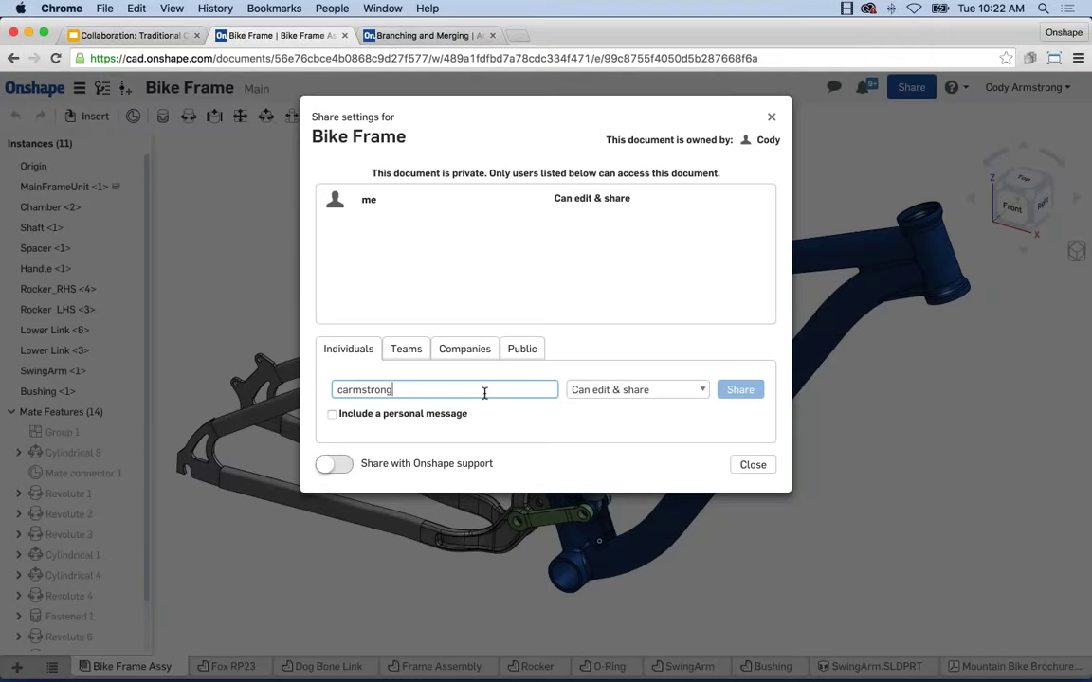
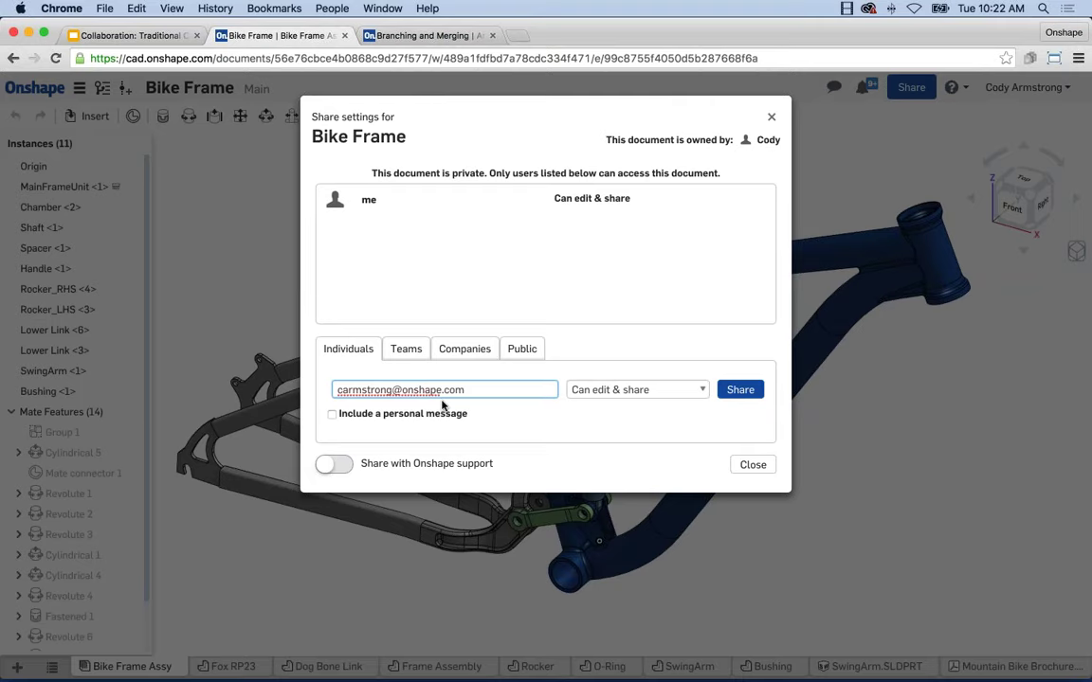
pyautogui.click(686, 391)
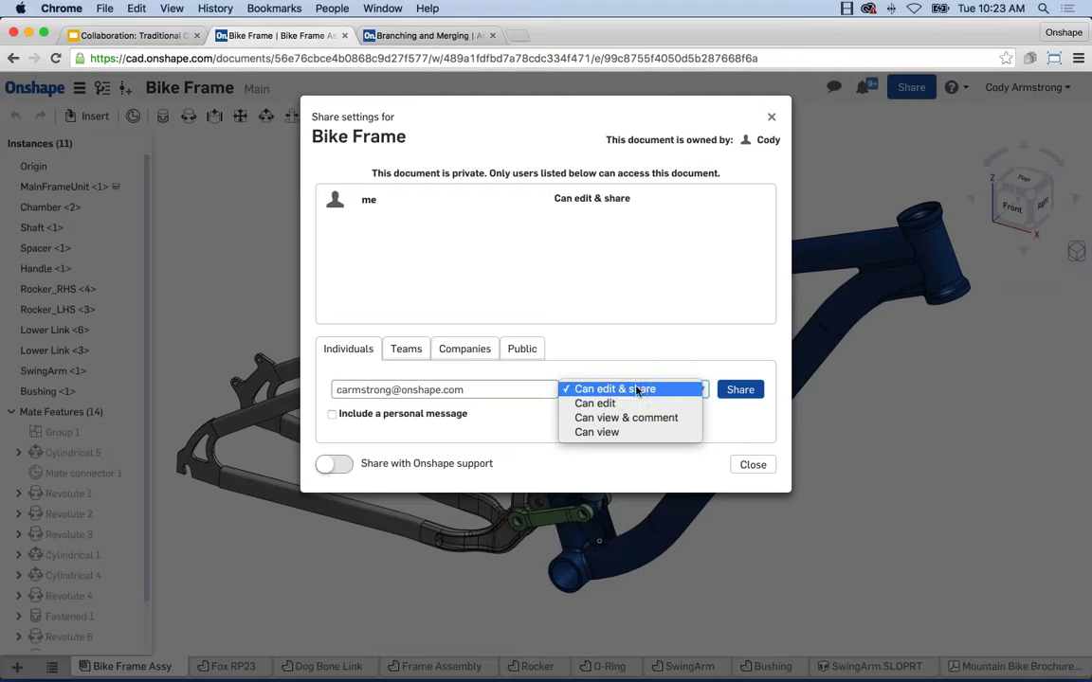
pyautogui.click(621, 341)
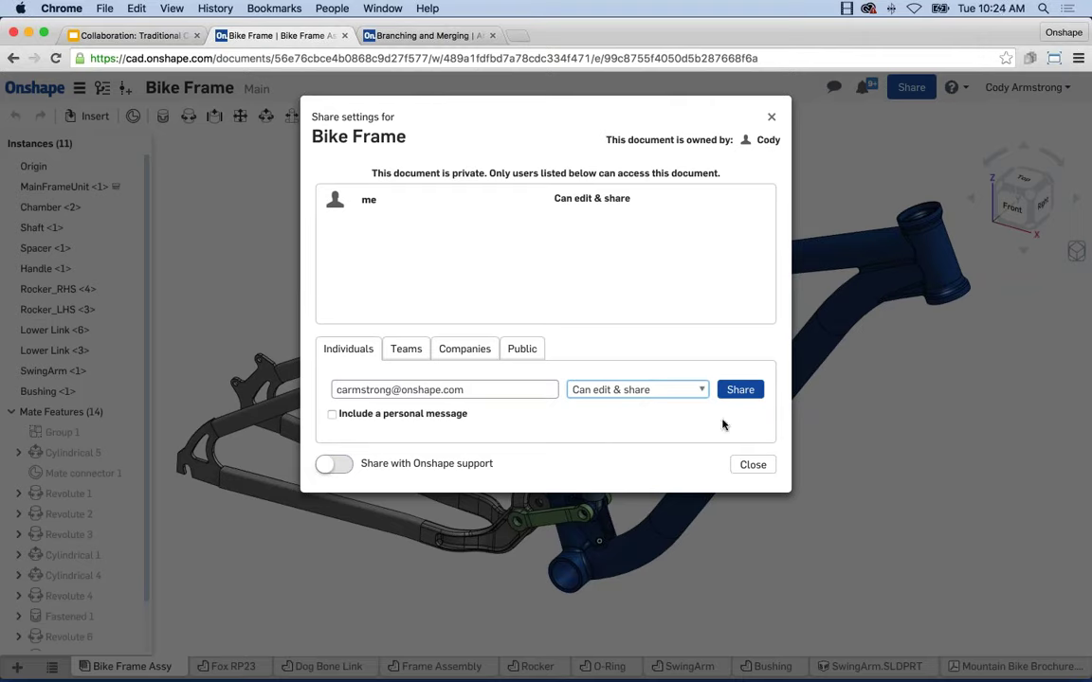
# After the owner error, replace the e-mail with another collaborator's address and share with Can edit & share
pyautogui.click(739, 391)
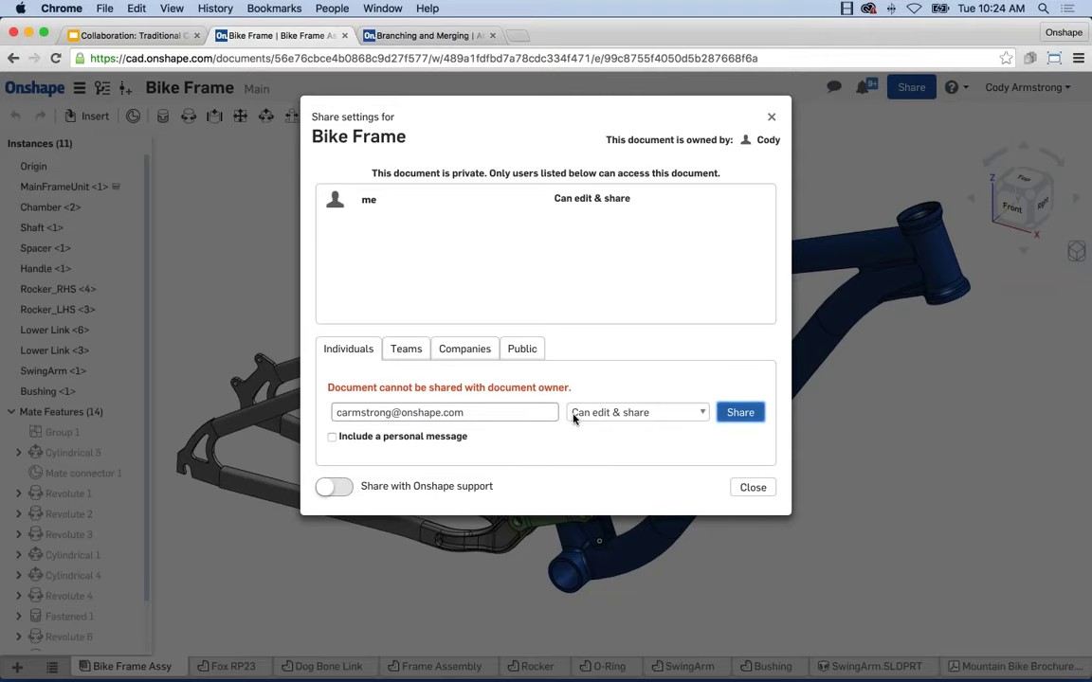
pyautogui.click(506, 414)
pyautogui.moveTo(499, 412); pyautogui.dragTo(310, 411)
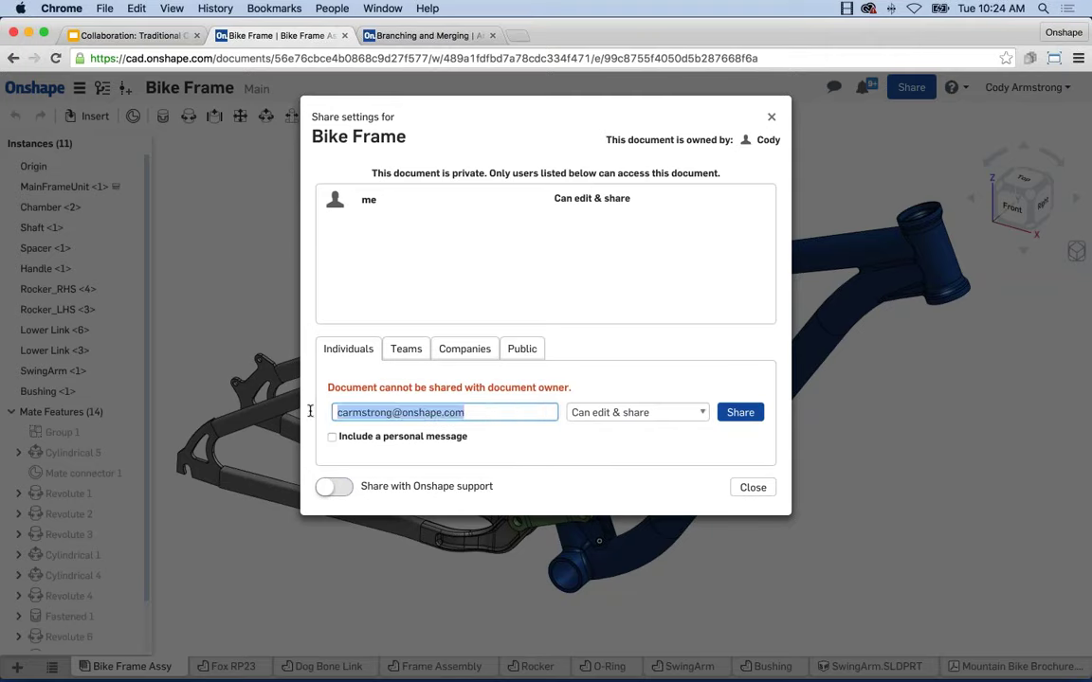
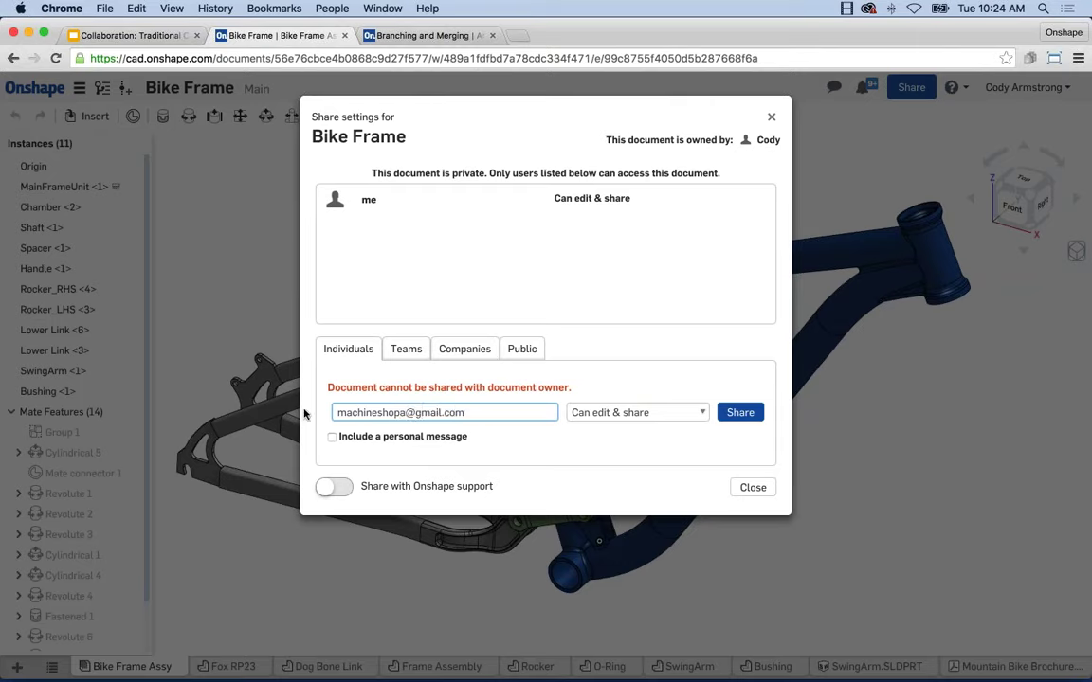
pyautogui.click(738, 414)
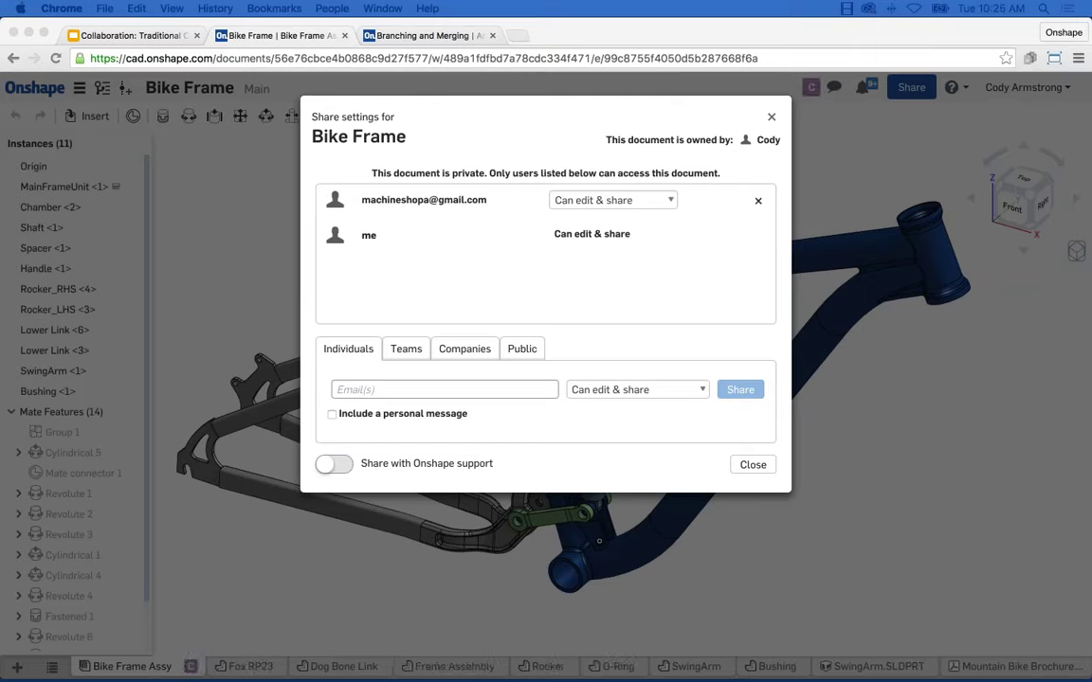
# Leave the collaborator's permission on Can edit & share and close the Share dialog
pyautogui.click(668, 206)
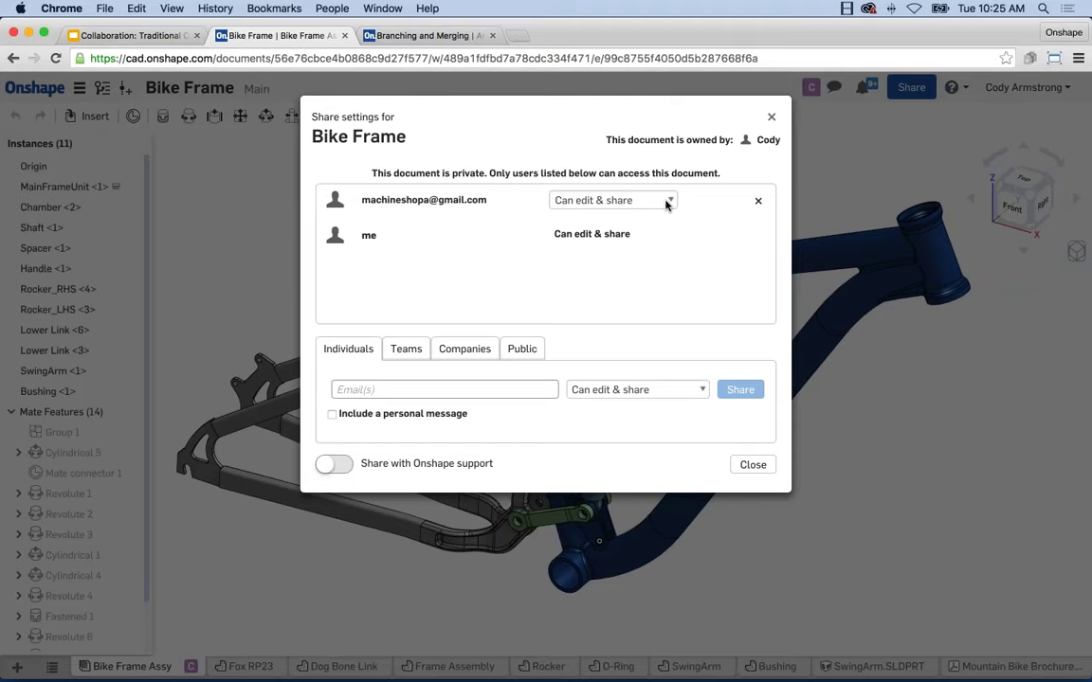
pyautogui.click(666, 204)
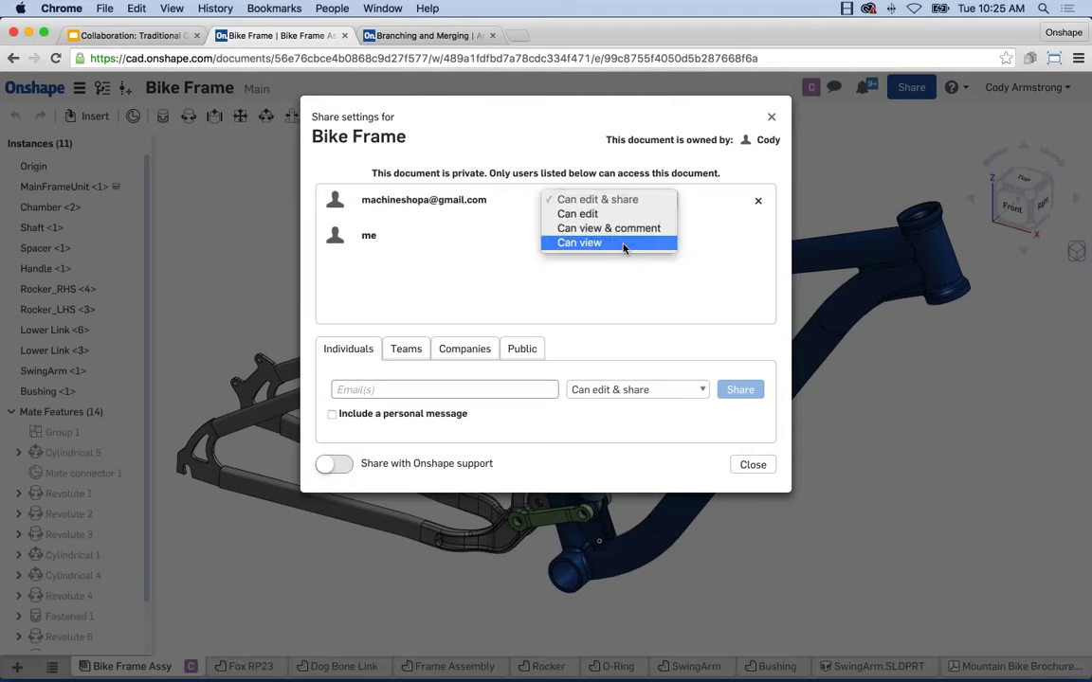
pyautogui.press('Escape')
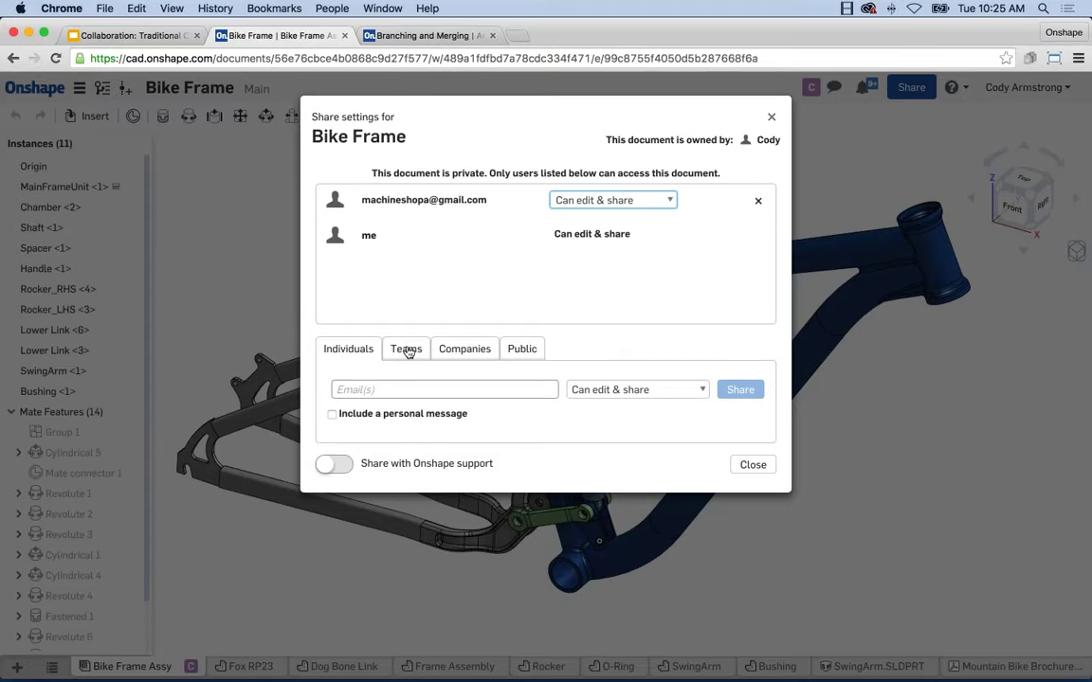
pyautogui.click(753, 465)
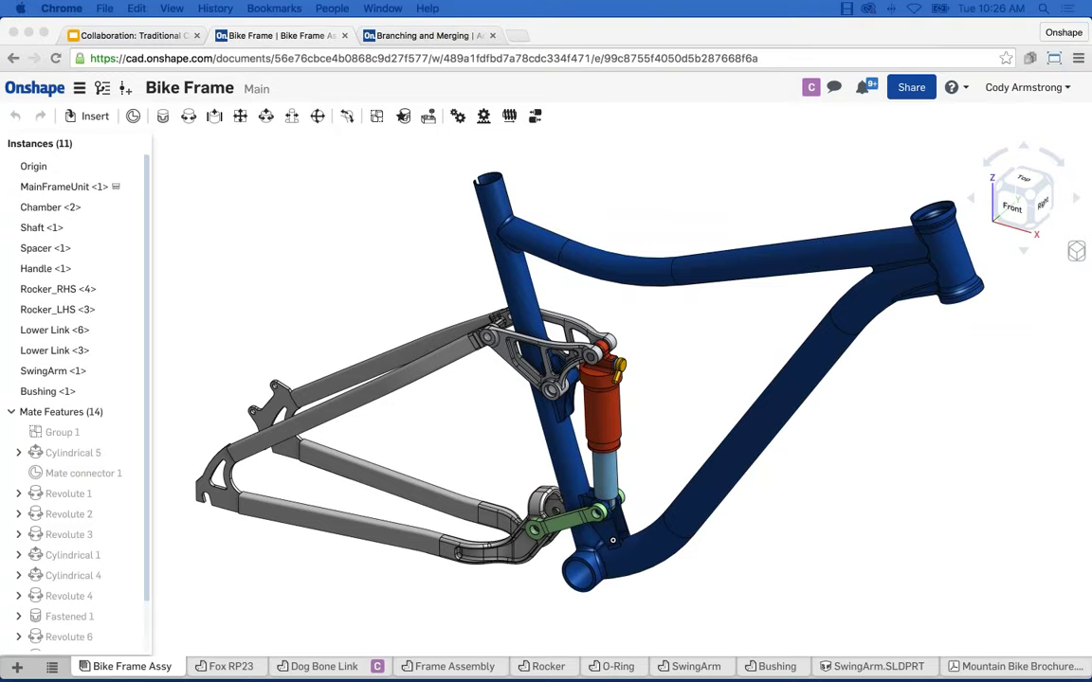
# Switch to the Dog Bone Link part studio and scroll the feature list to the new Fillet 6
pyautogui.click(313, 606)
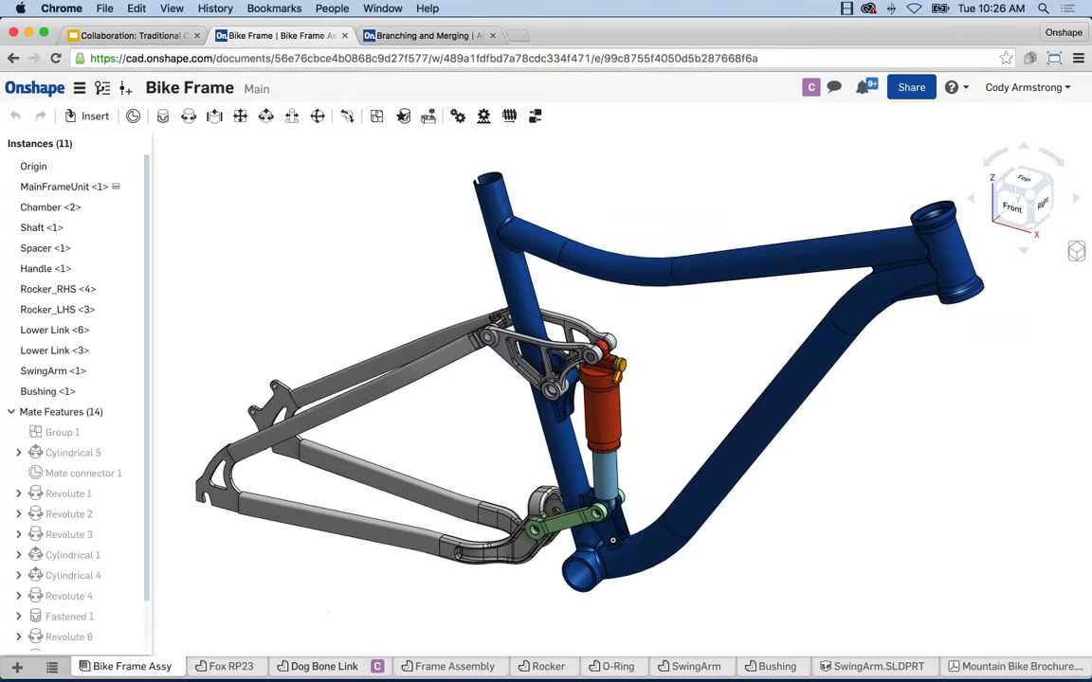
pyautogui.click(347, 667)
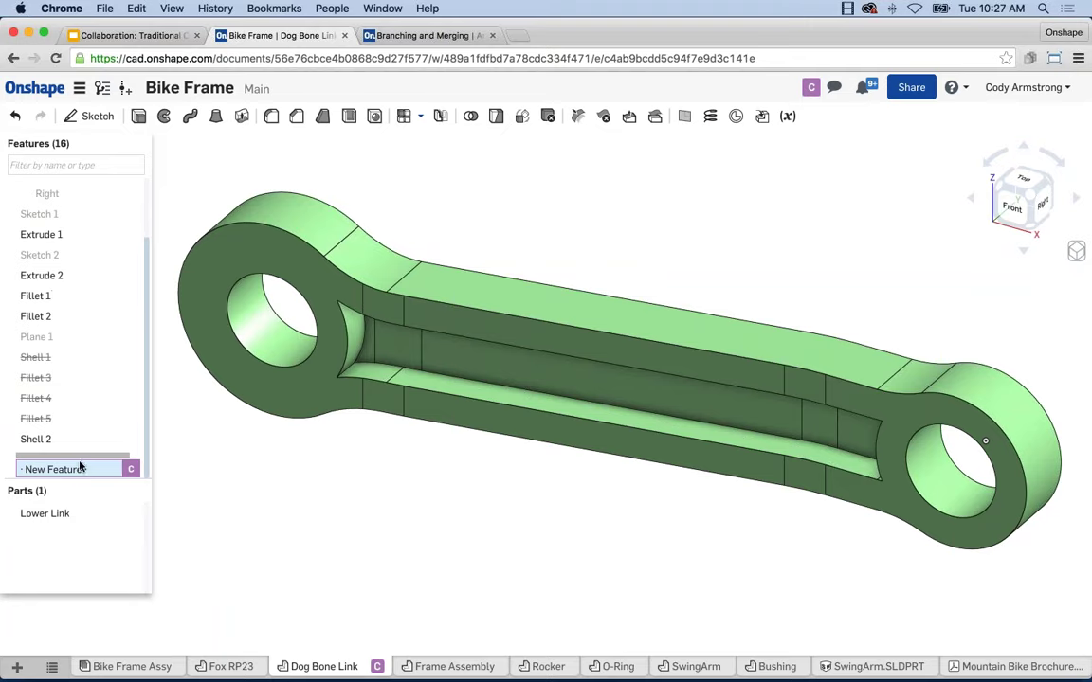
pyautogui.moveTo(81, 466)
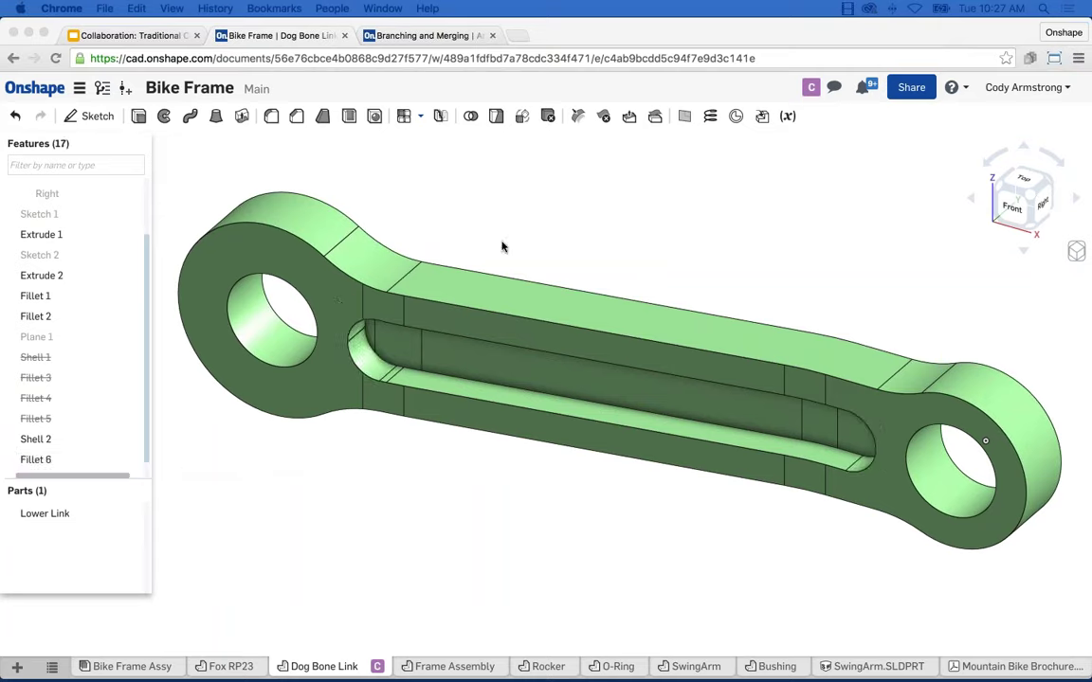
pyautogui.scroll(-3, 531, 497)
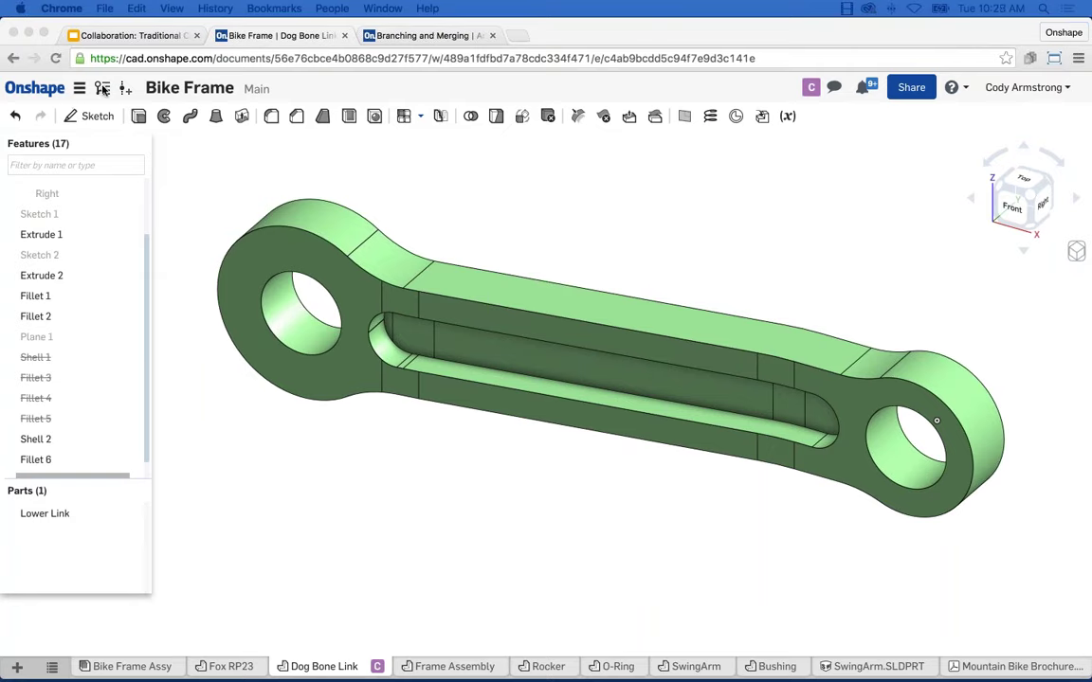
pyautogui.click(103, 87)
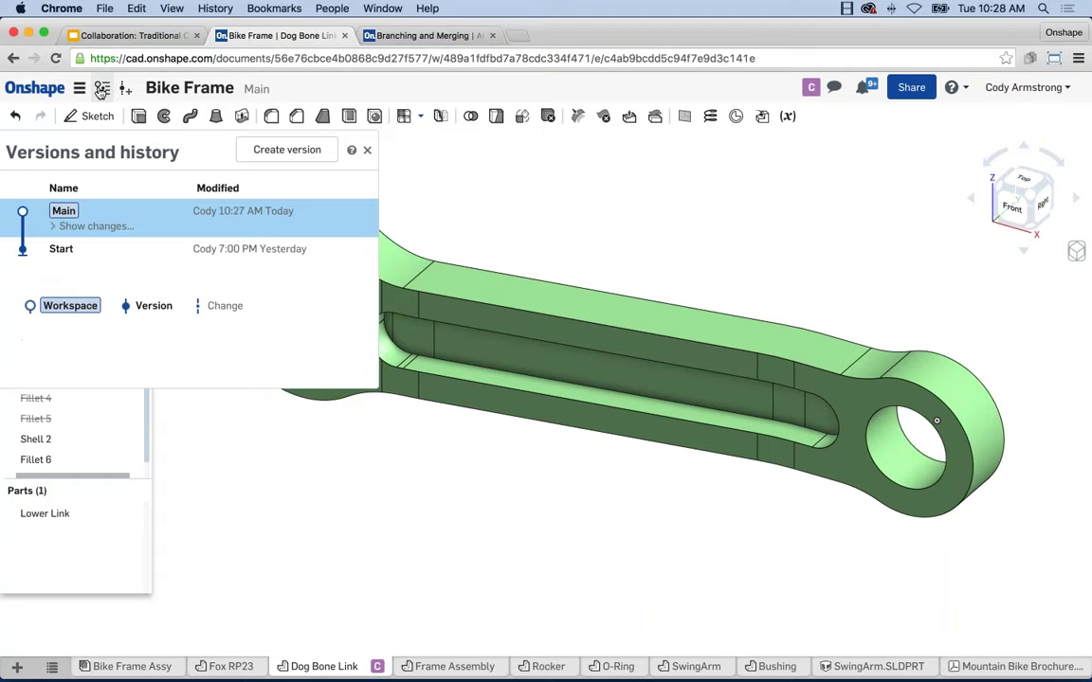
pyautogui.click(74, 227)
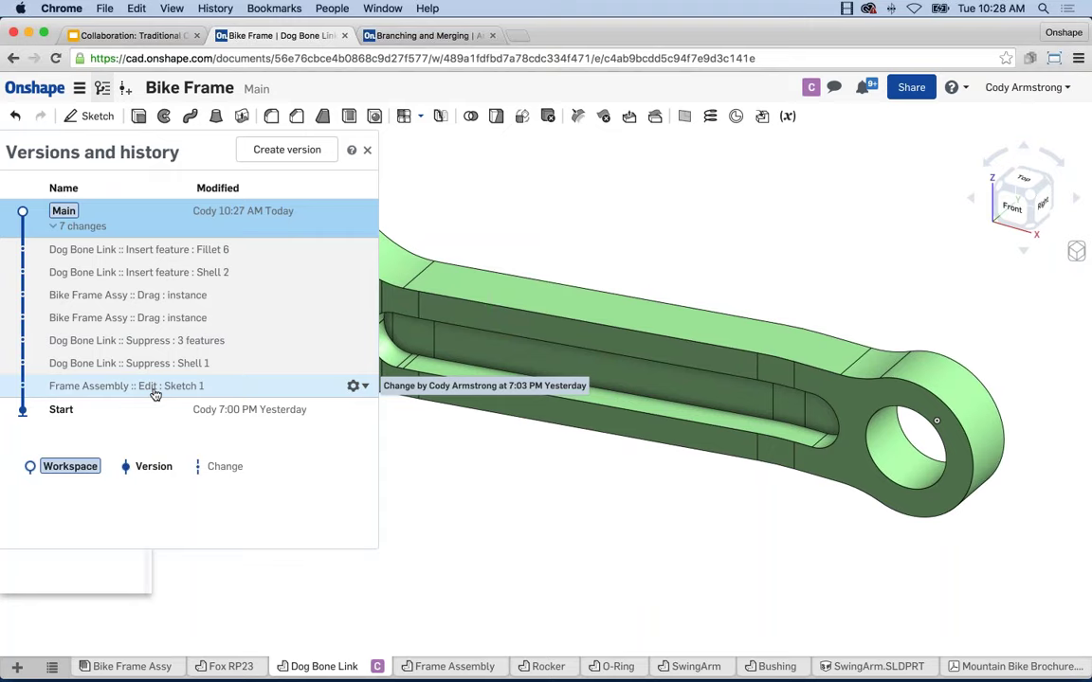
pyautogui.click(364, 340)
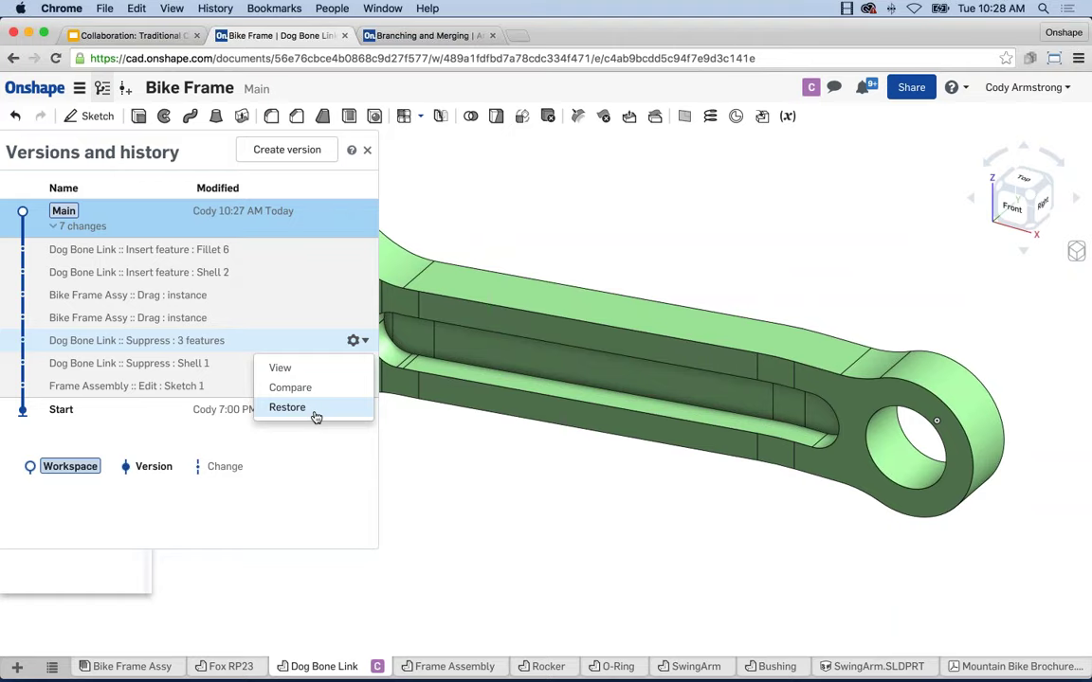
pyautogui.click(316, 417)
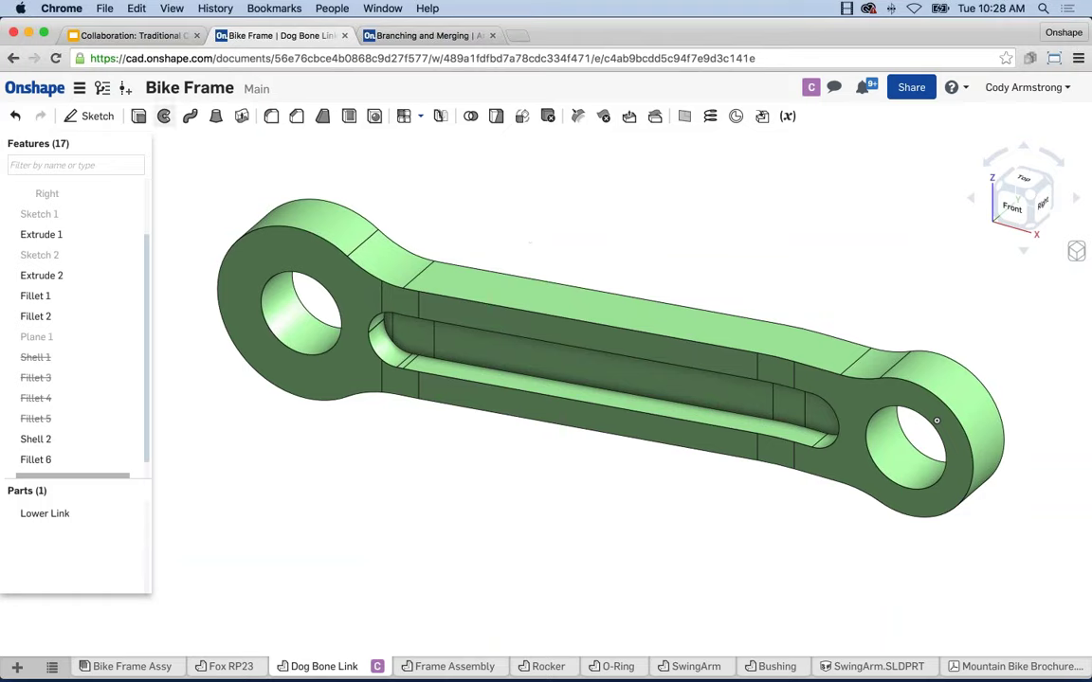
pyautogui.click(103, 87)
pyautogui.click(121, 225)
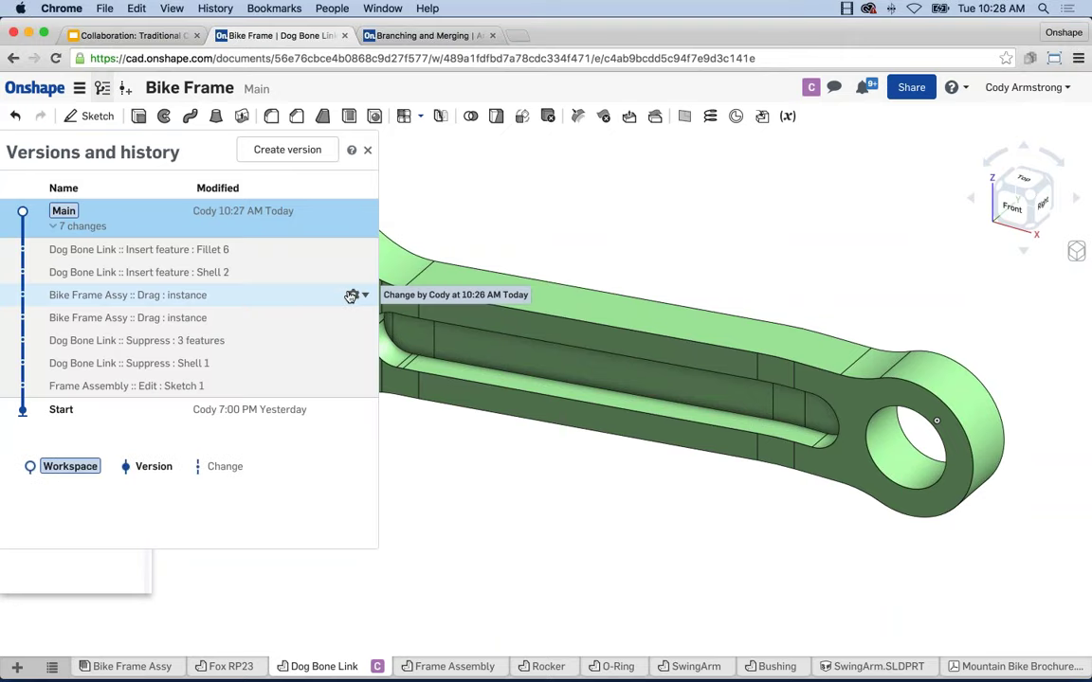
pyautogui.click(360, 340)
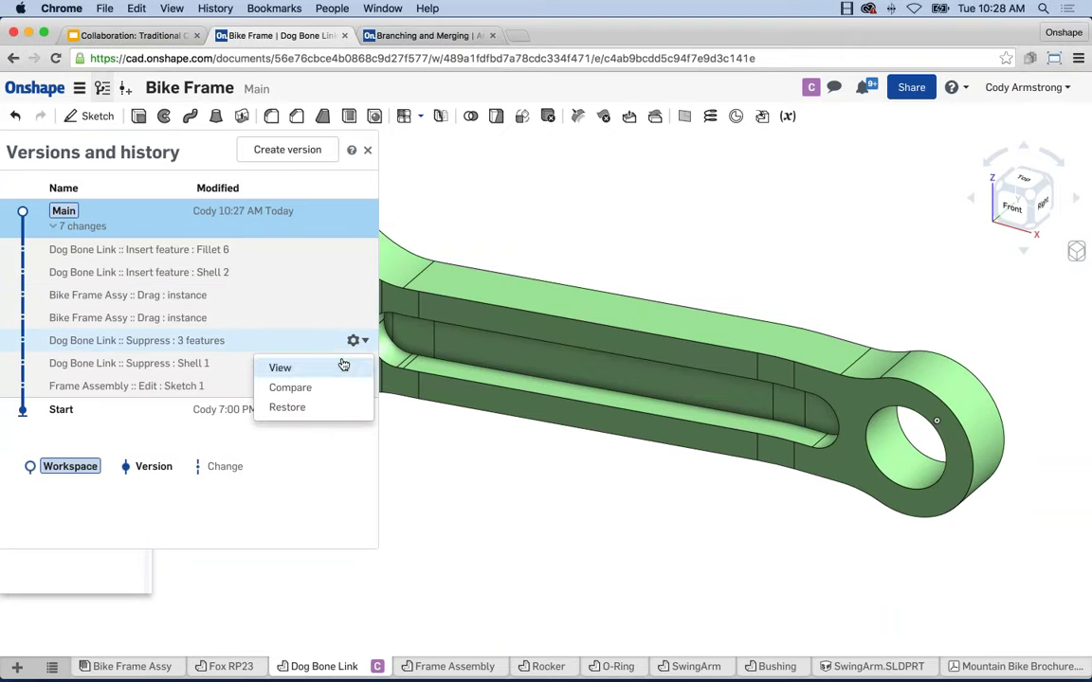
pyautogui.click(522, 231)
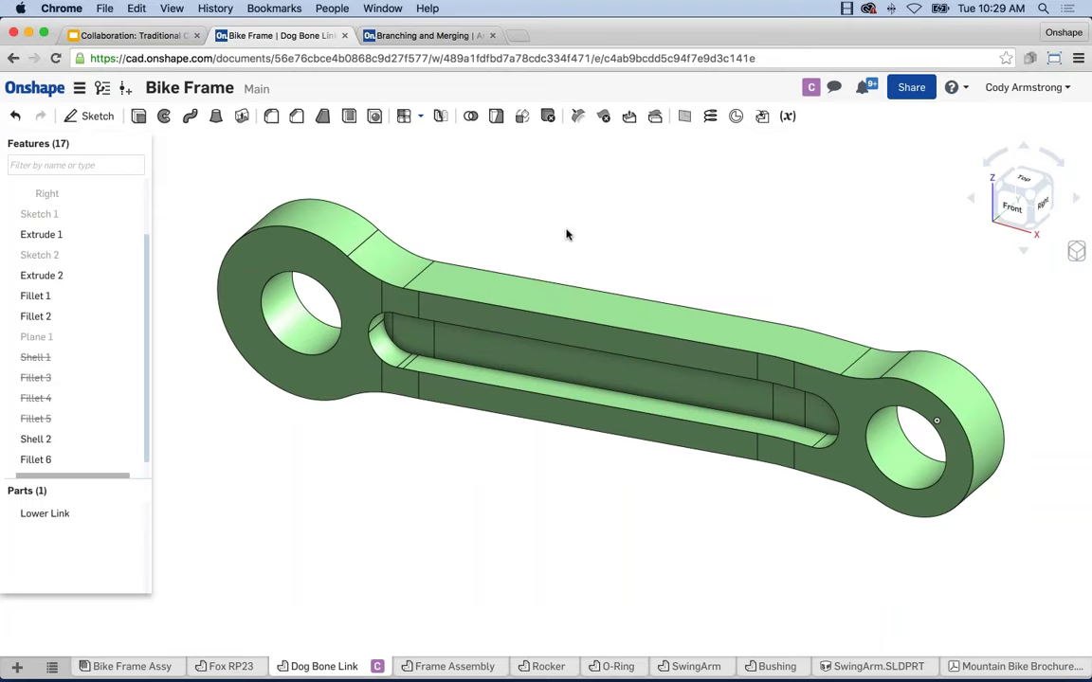
# Orbit the Dog Bone Link toward its left hole and open that hole edge's context menu
pyautogui.moveTo(640, 253)
pyautogui.mouseDown(button='right')
pyautogui.moveTo(605, 242)
pyautogui.moveTo(616, 239)
pyautogui.moveTo(584, 256)
pyautogui.moveTo(590, 270)
pyautogui.moveTo(615, 262)
pyautogui.moveTo(624, 243)
pyautogui.moveTo(657, 270)
pyautogui.mouseUp(button='right')
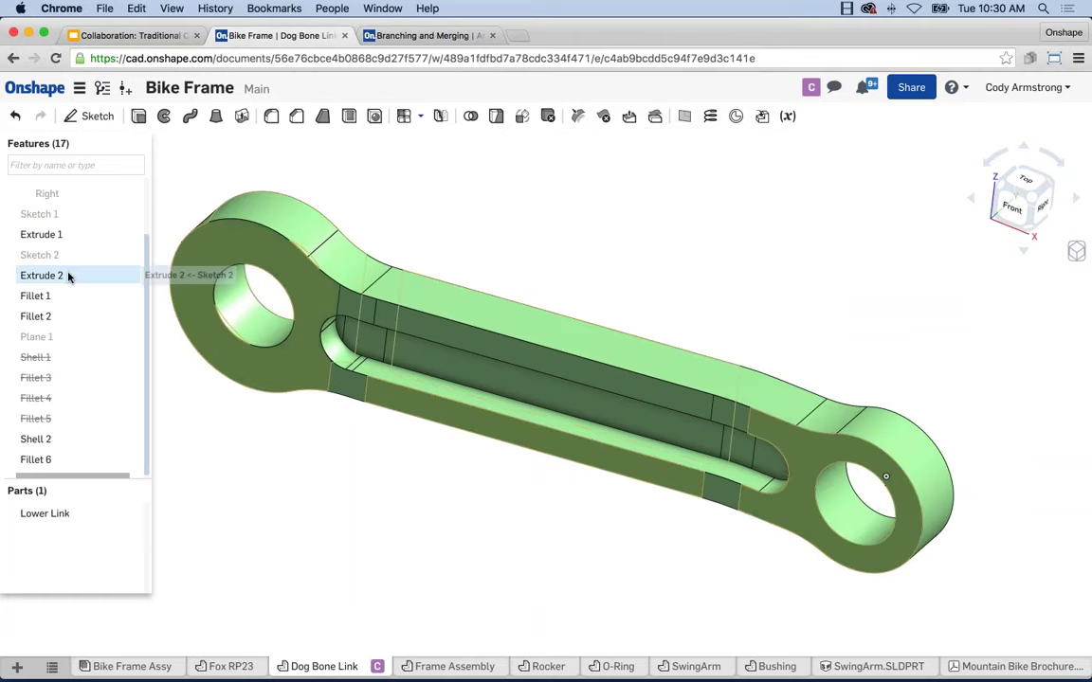
pyautogui.rightClick(233, 340)
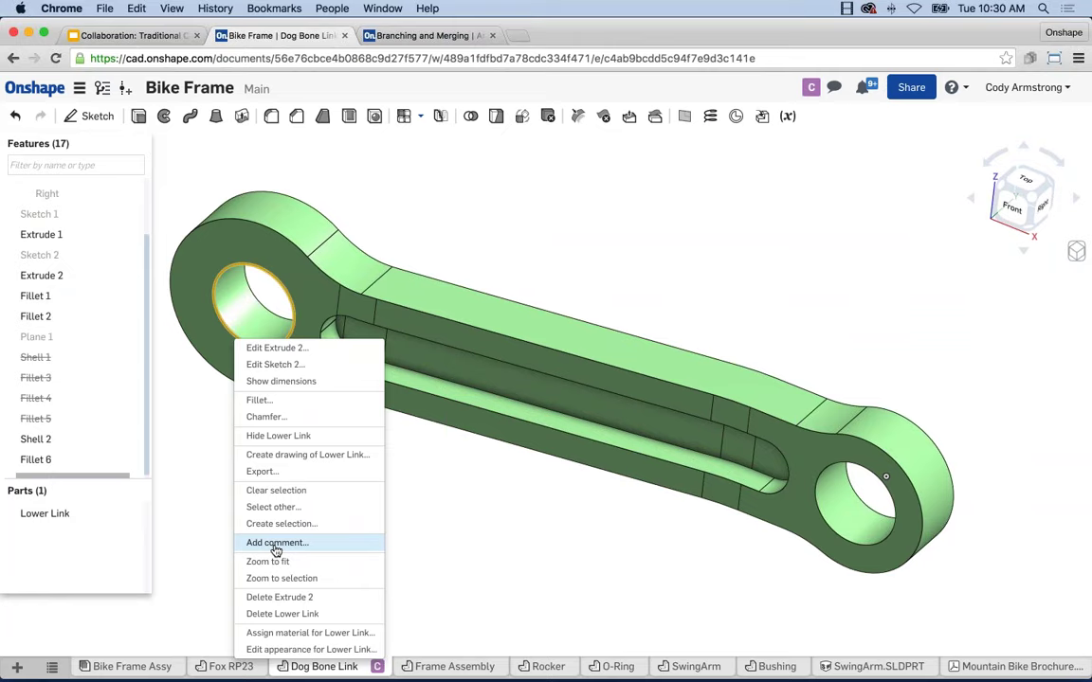
# Post the comment 'Is this diameter right?' on the left hole's edge of Extrude 2
pyautogui.click(274, 544)
pyautogui.write('Is t9s')
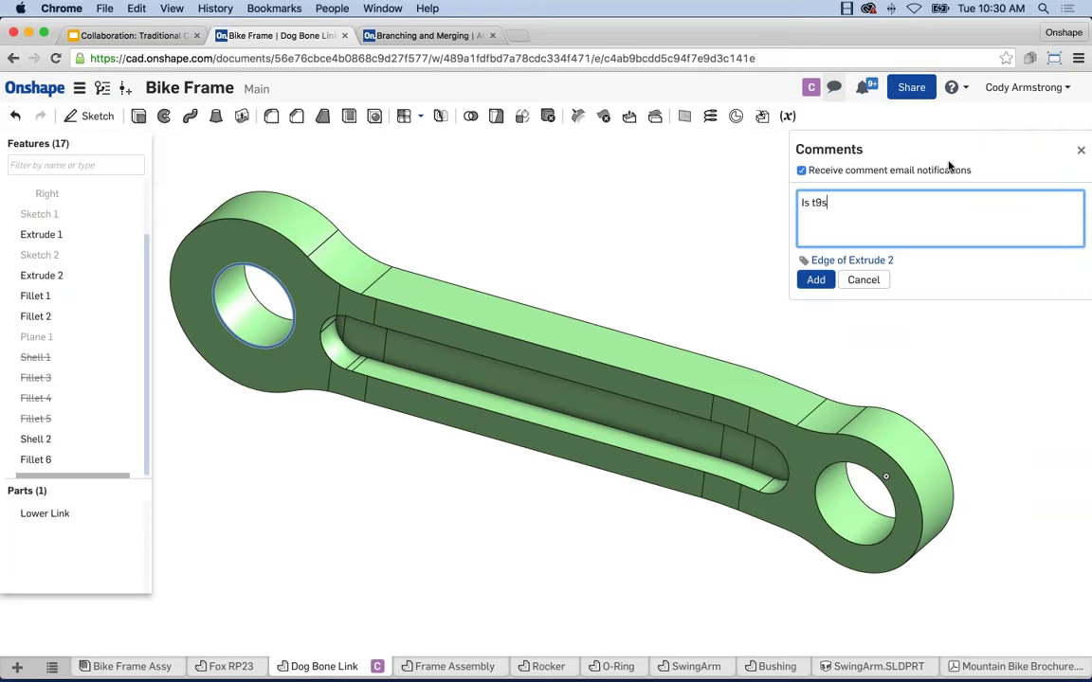
pyautogui.press('BackSpace')
pyautogui.press('BackSpace')
pyautogui.write('his diameter right?')
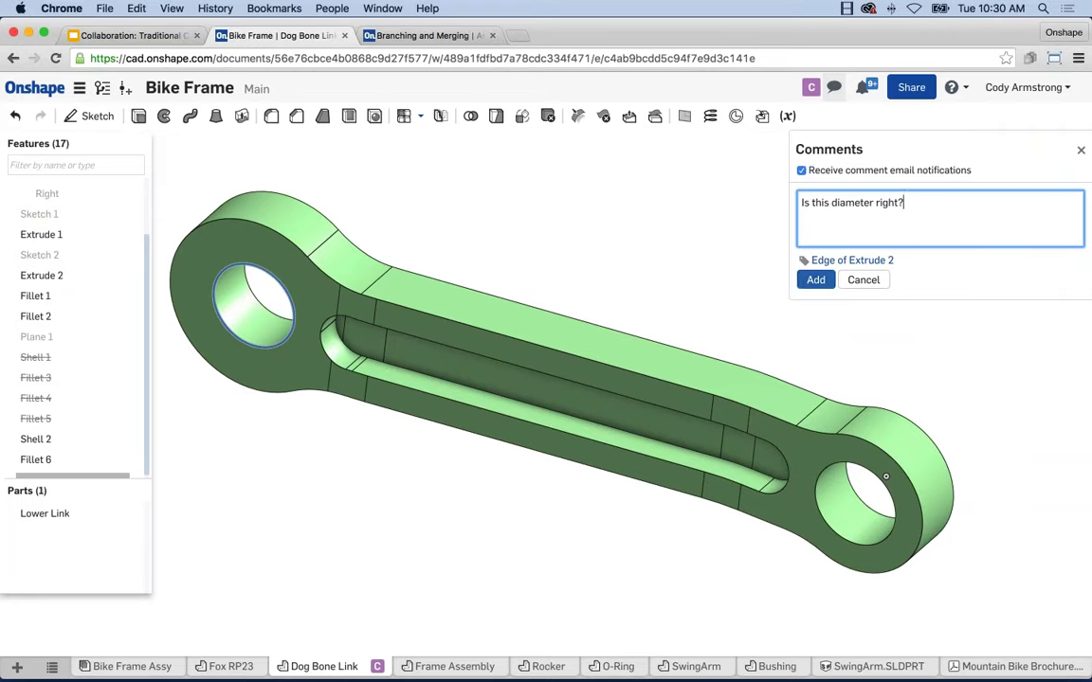
pyautogui.click(812, 281)
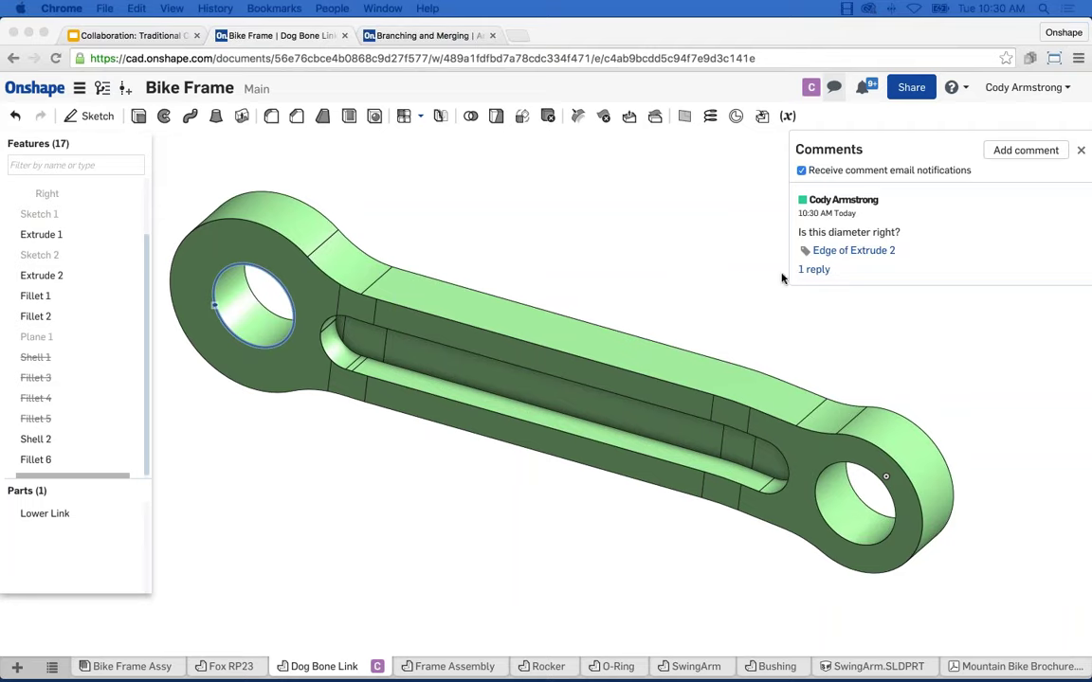
# Expand the hole-edge comment thread to show the reply 'No it should be 1"'
pyautogui.click(813, 269)
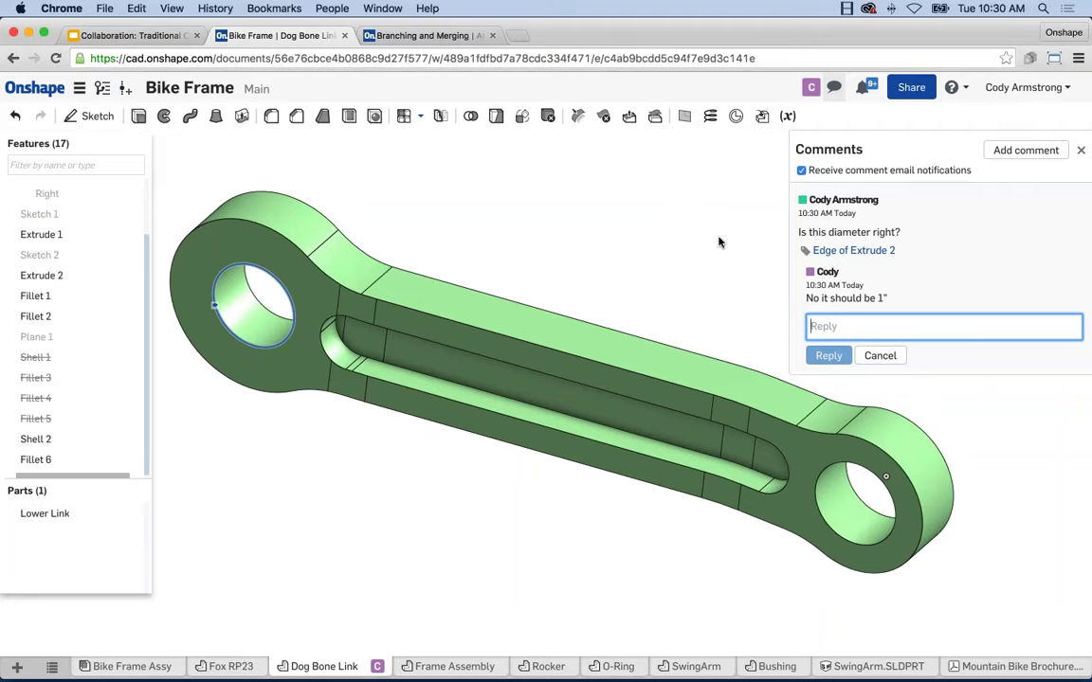
pyautogui.click(643, 212)
pyautogui.click(1083, 155)
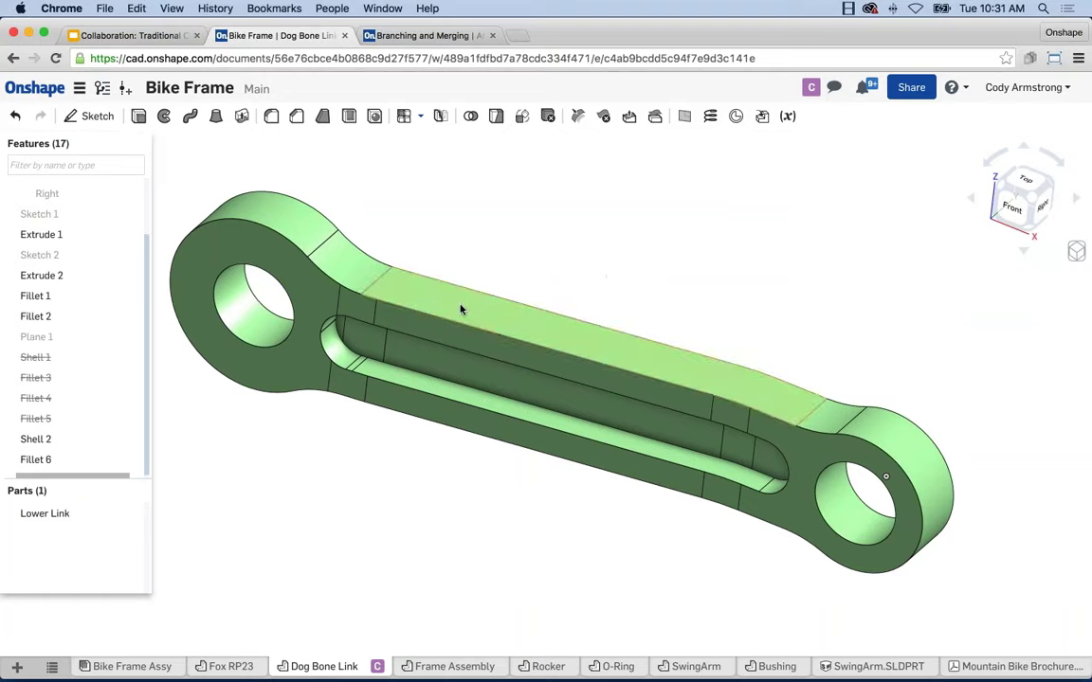
pyautogui.click(834, 88)
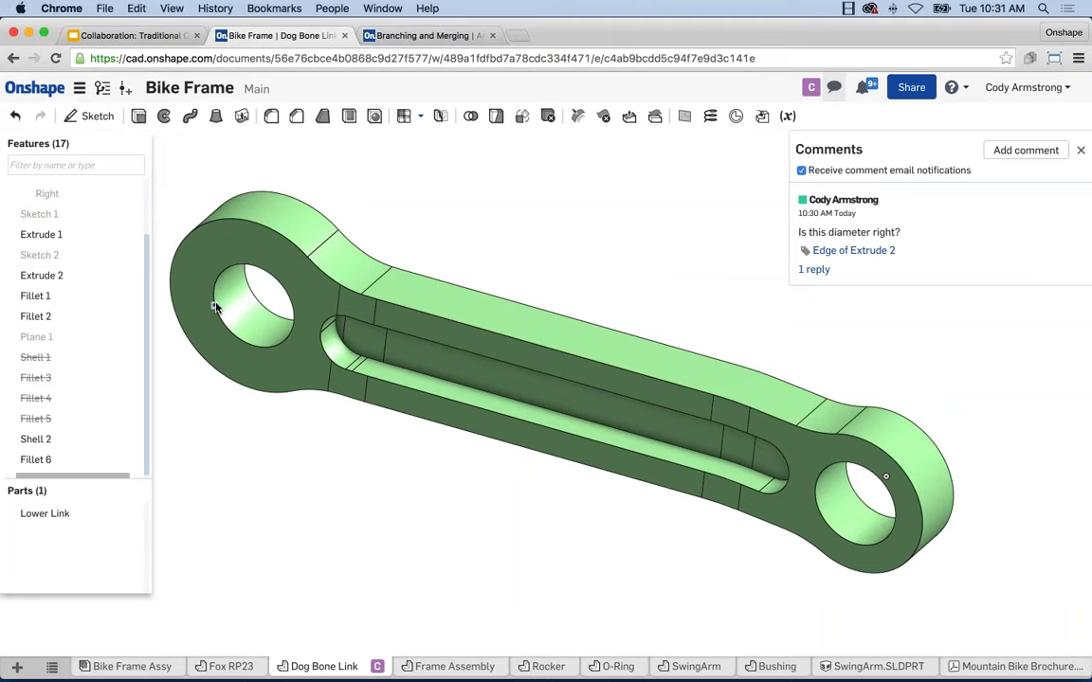
pyautogui.click(215, 306)
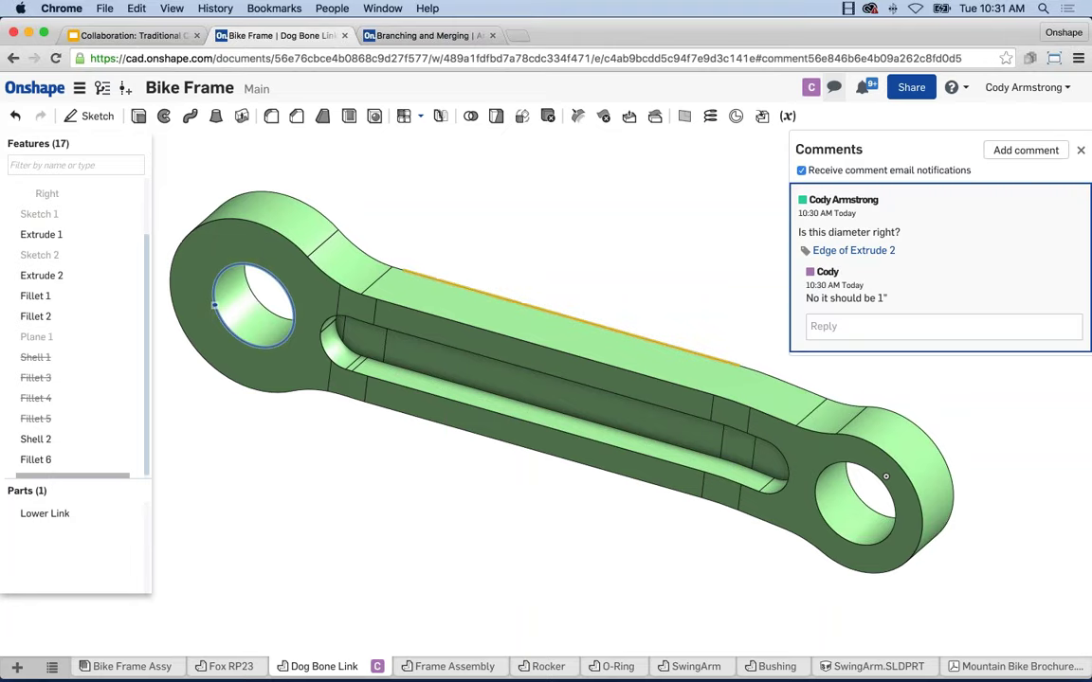
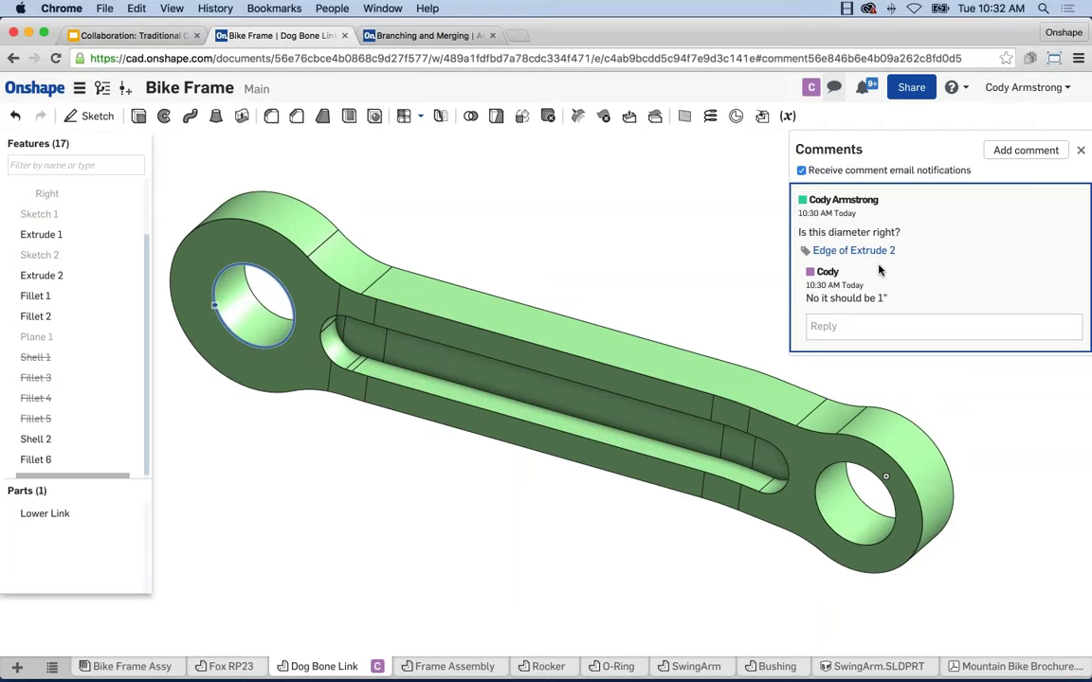
# Close the comment thread to clear the view of the Lower Link part
pyautogui.click(1080, 149)
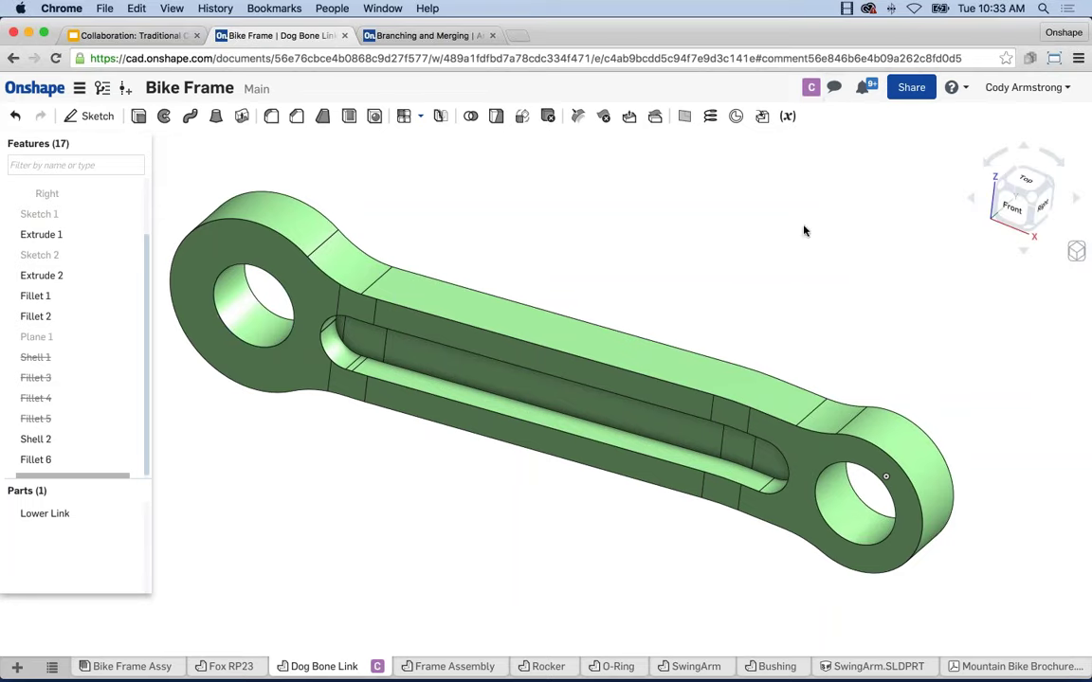
pyautogui.click(812, 89)
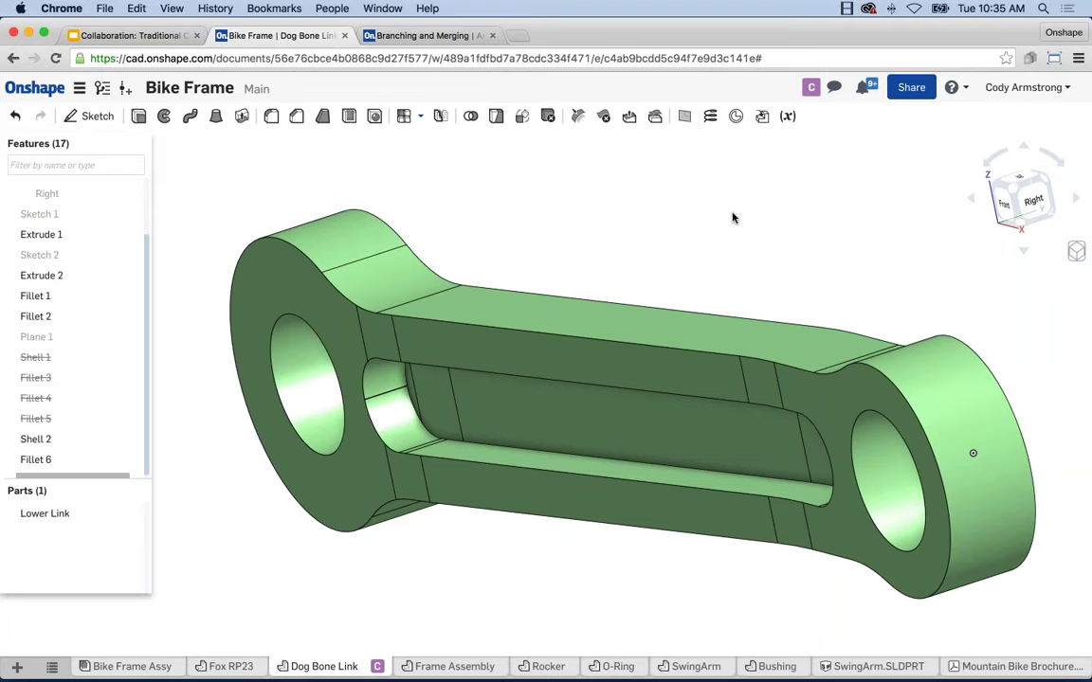
pyautogui.moveTo(549, 669)
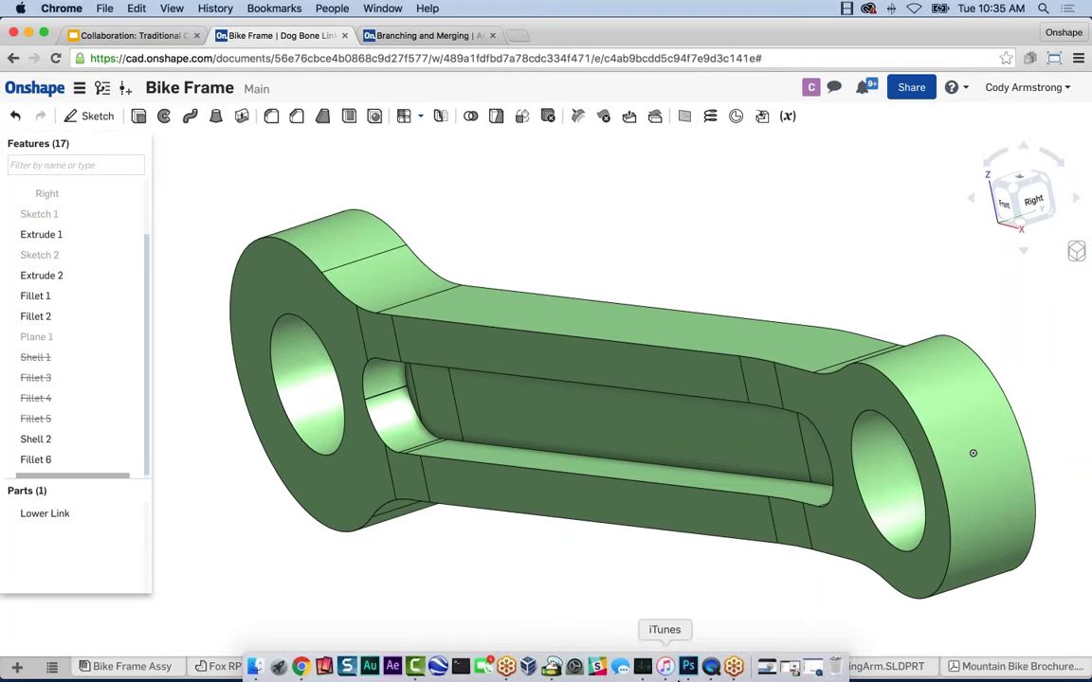
pyautogui.click(710, 668)
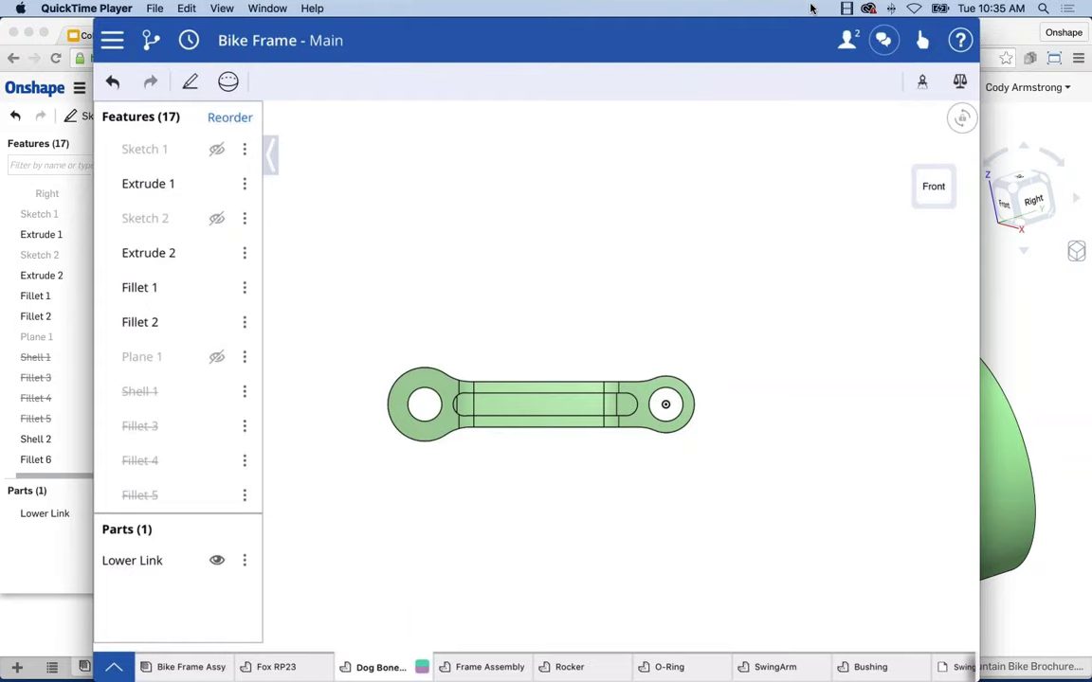
pyautogui.click(205, 665)
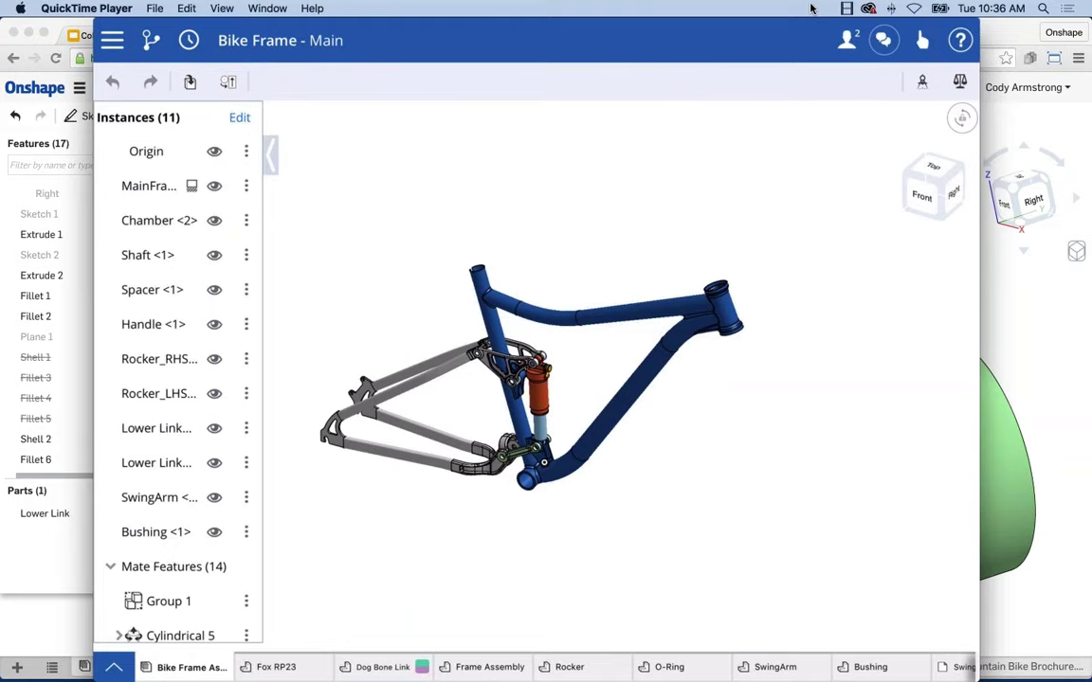
pyautogui.scroll(5, 511, 417)
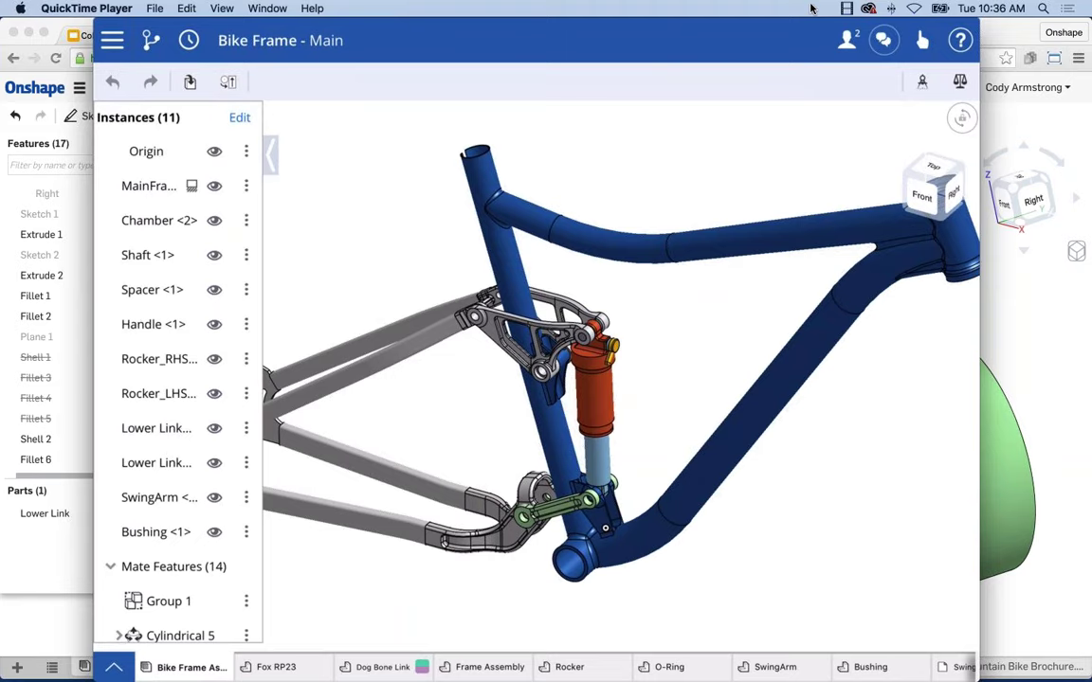
pyautogui.moveTo(845, 441)
pyautogui.mouseDown(button='right')
pyautogui.moveTo(706, 427)
pyautogui.moveTo(682, 398)
pyautogui.moveTo(675, 426)
pyautogui.mouseUp(button='right')
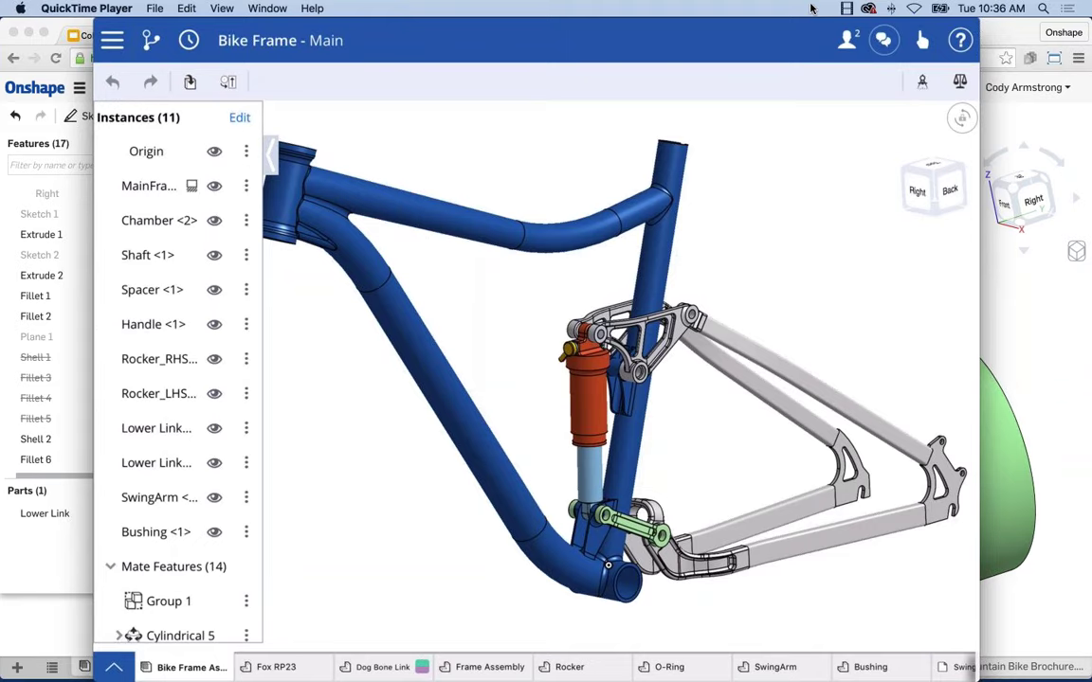
pyautogui.press('alt+super+n')
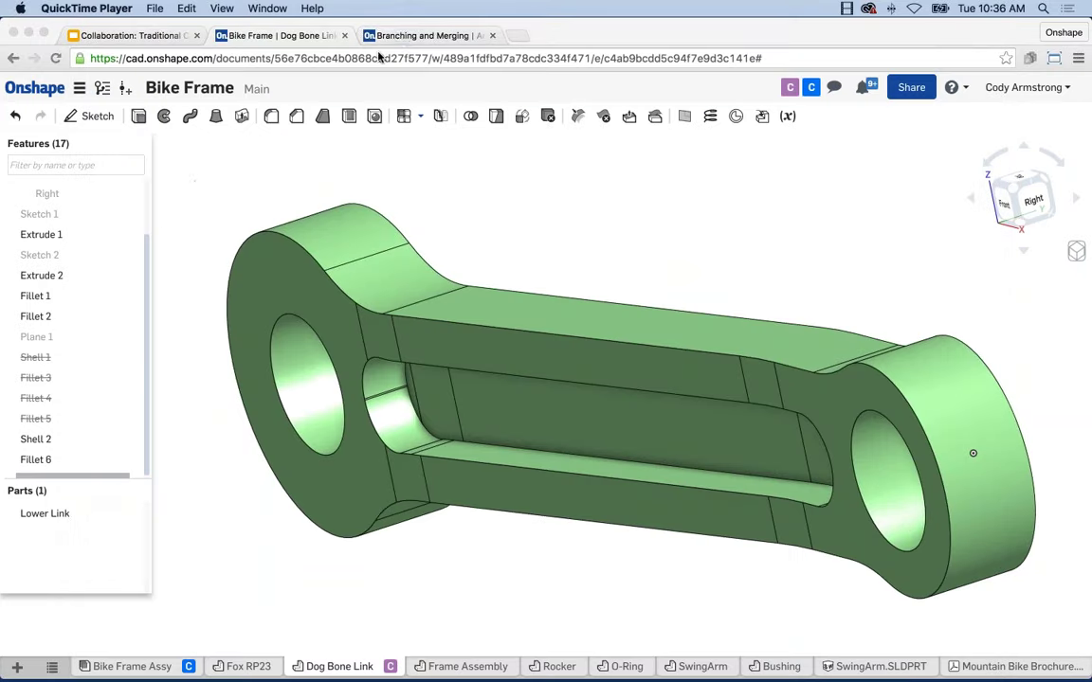
# Reload the timed-out Branching and Merging document and recentre the arbor press model
pyautogui.click(403, 37)
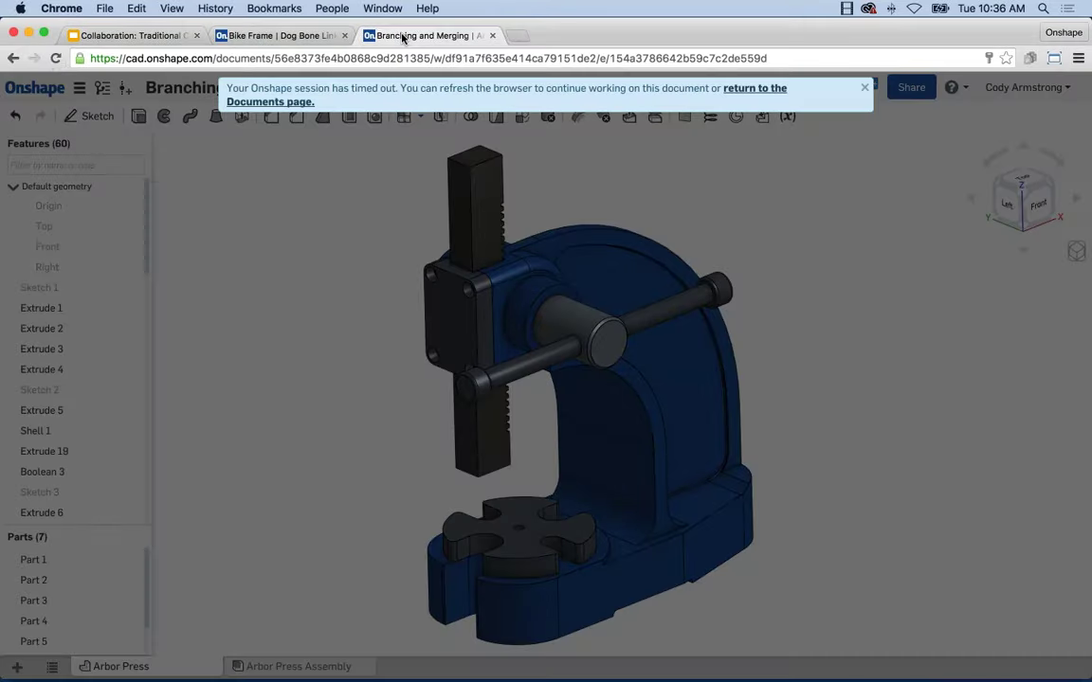
pyautogui.press('super+r')
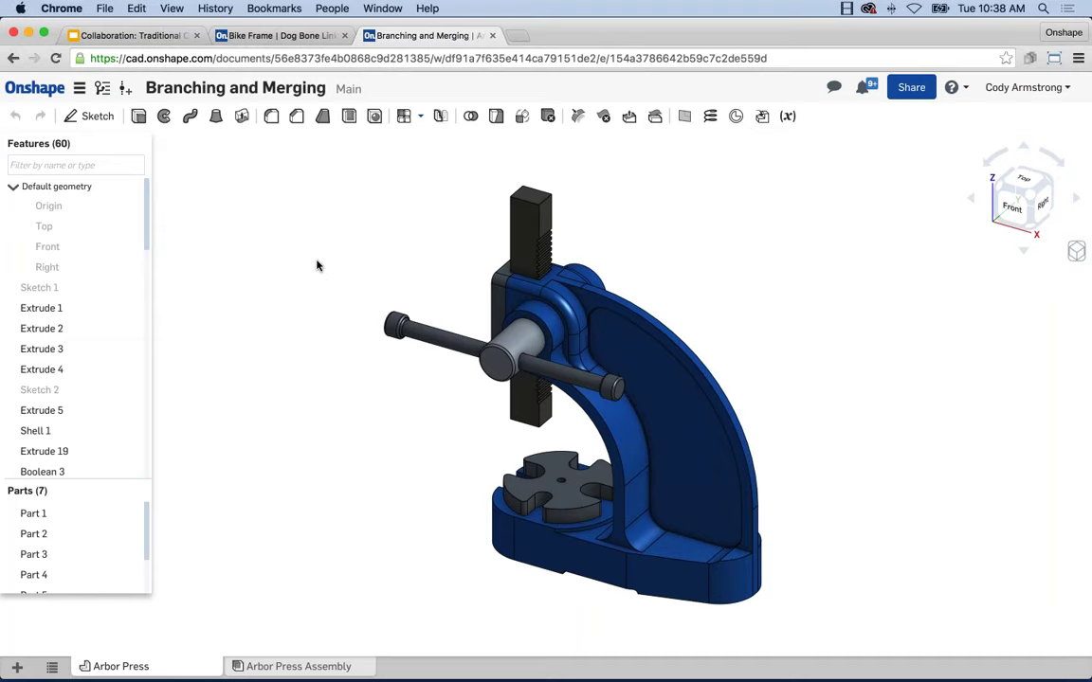
pyautogui.scroll(3, 592, 391)
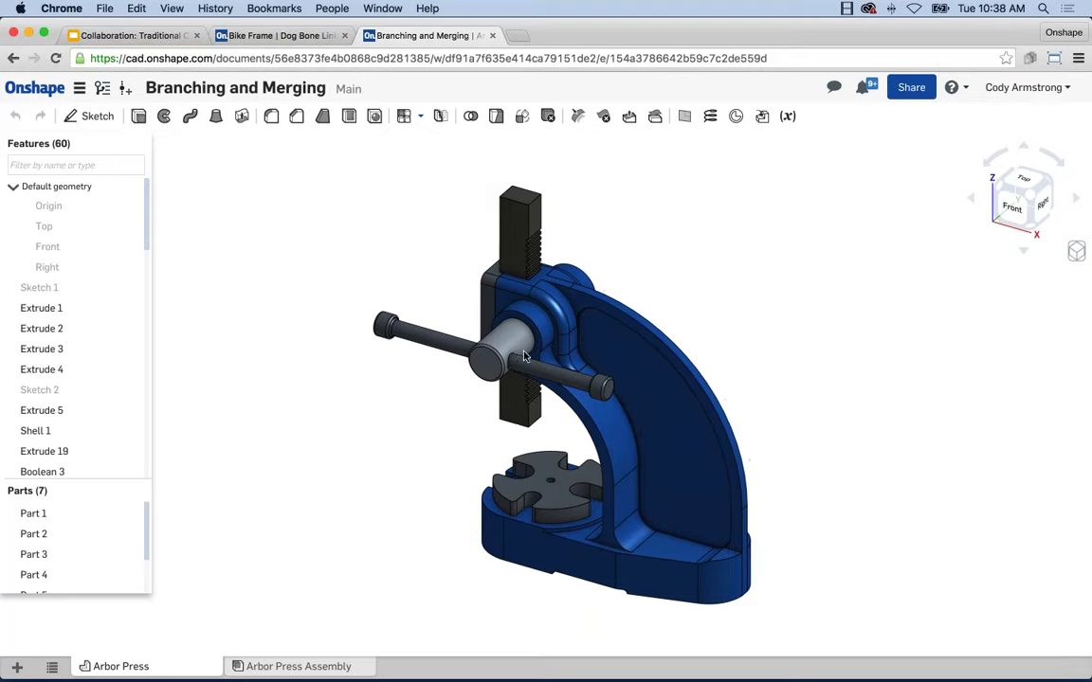
pyautogui.moveTo(592, 392); pyautogui.dragTo(555, 385, button='middle')
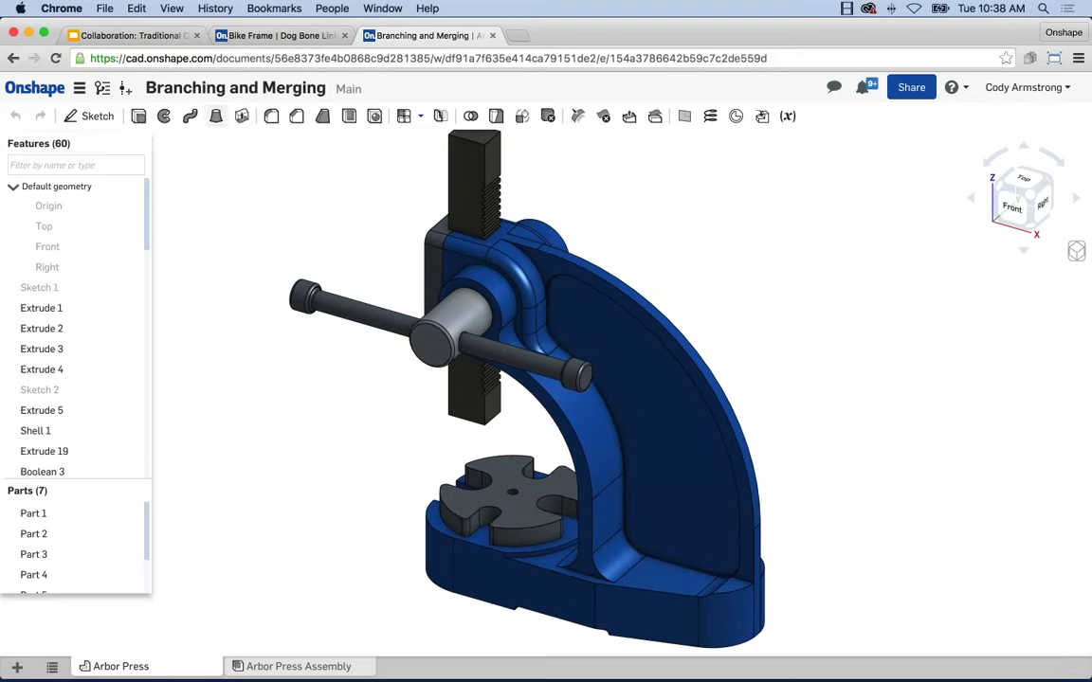
# Create a version of Main named 'Initial Version'
pyautogui.click(102, 89)
pyautogui.click(287, 149)
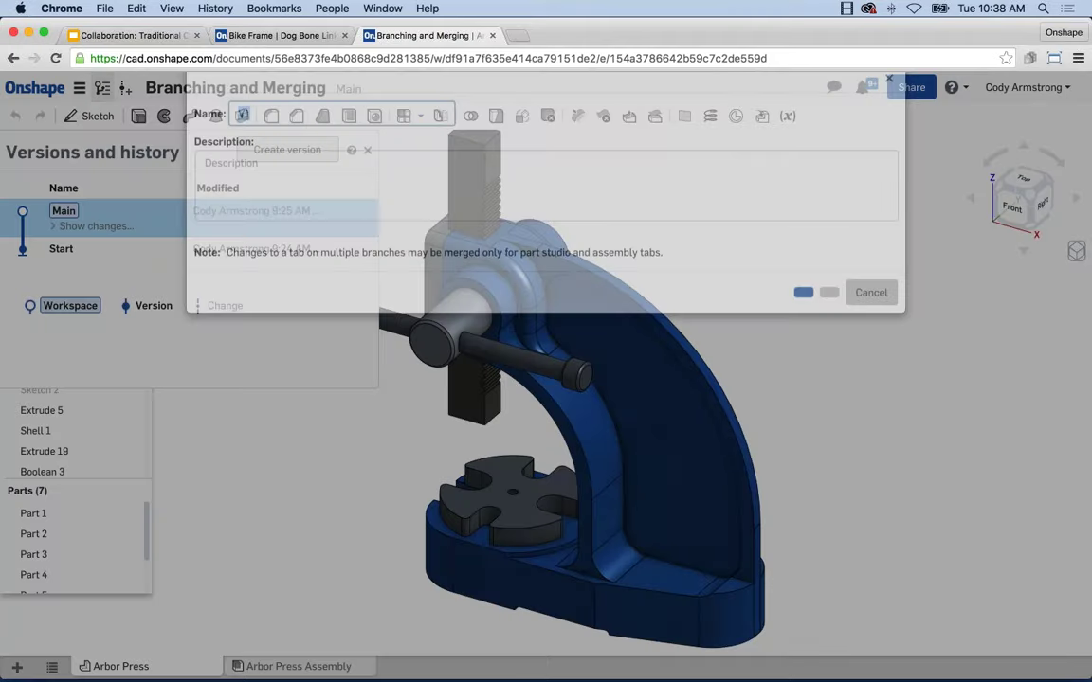
pyautogui.write('Initial Version')
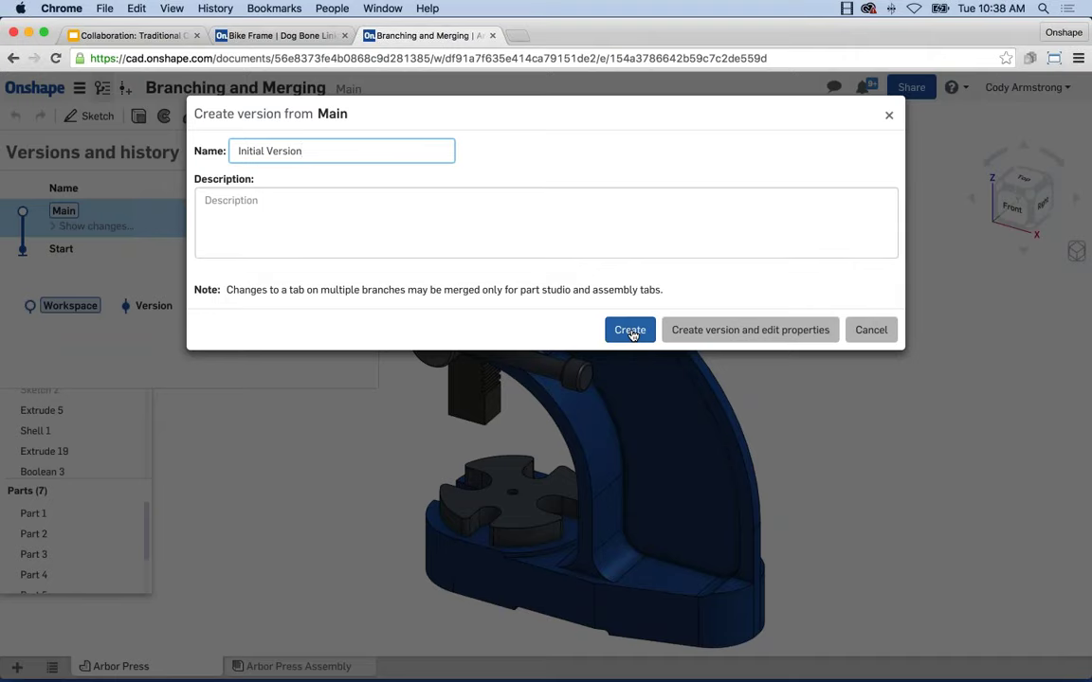
pyautogui.click(630, 331)
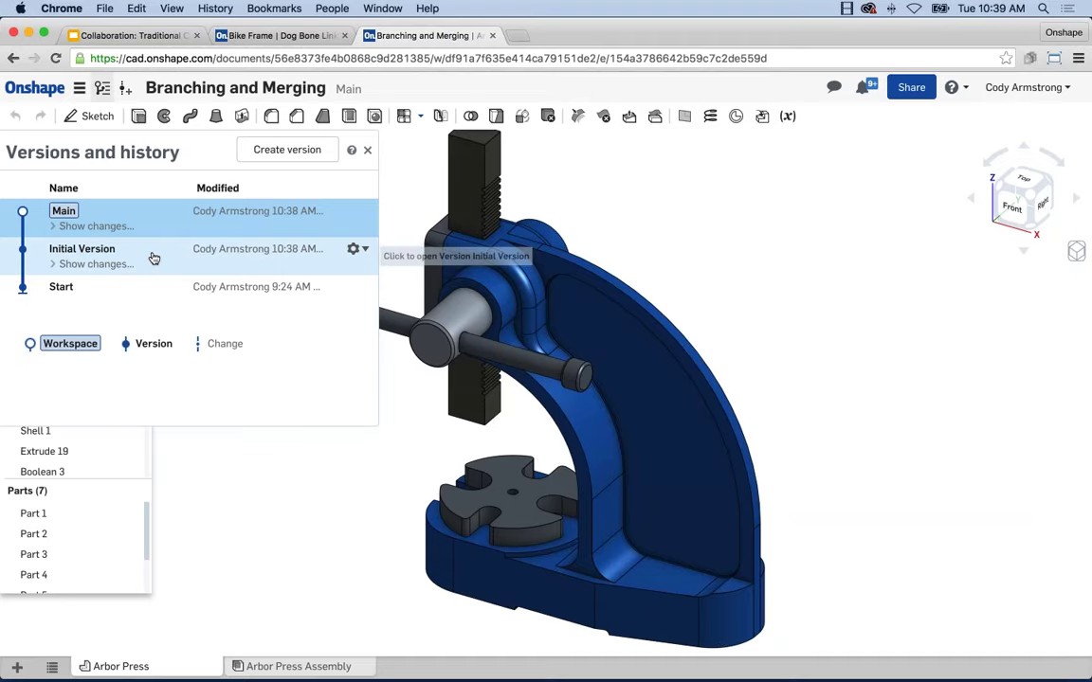
# Branch Initial Version into a new workspace named 'Base with tabs'
pyautogui.click(365, 251)
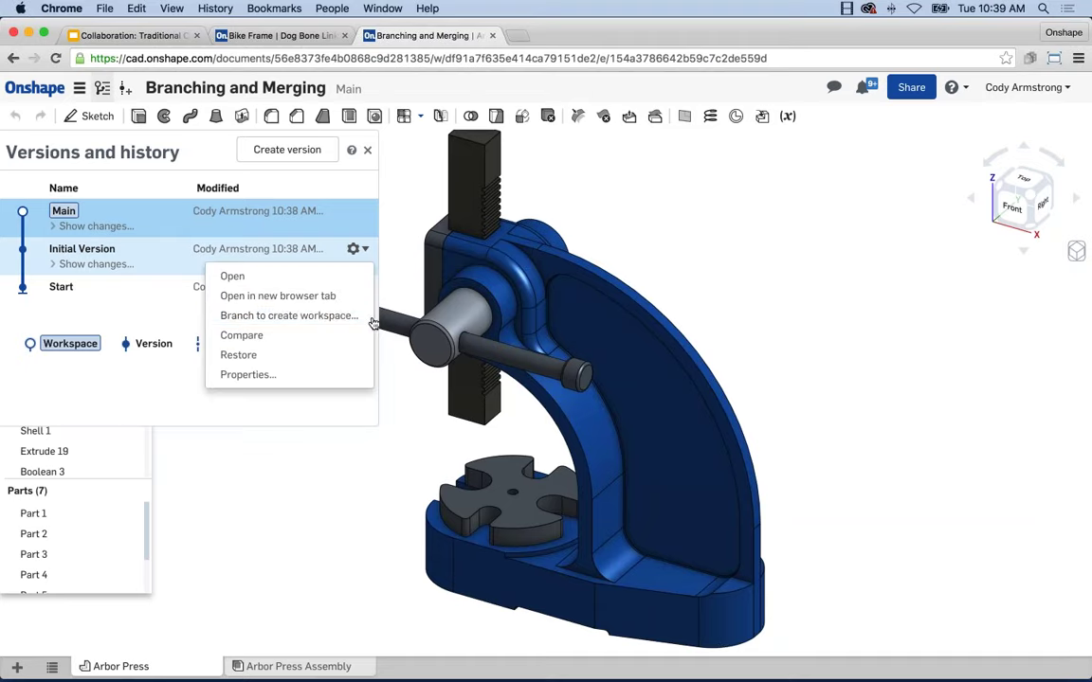
pyautogui.click(306, 318)
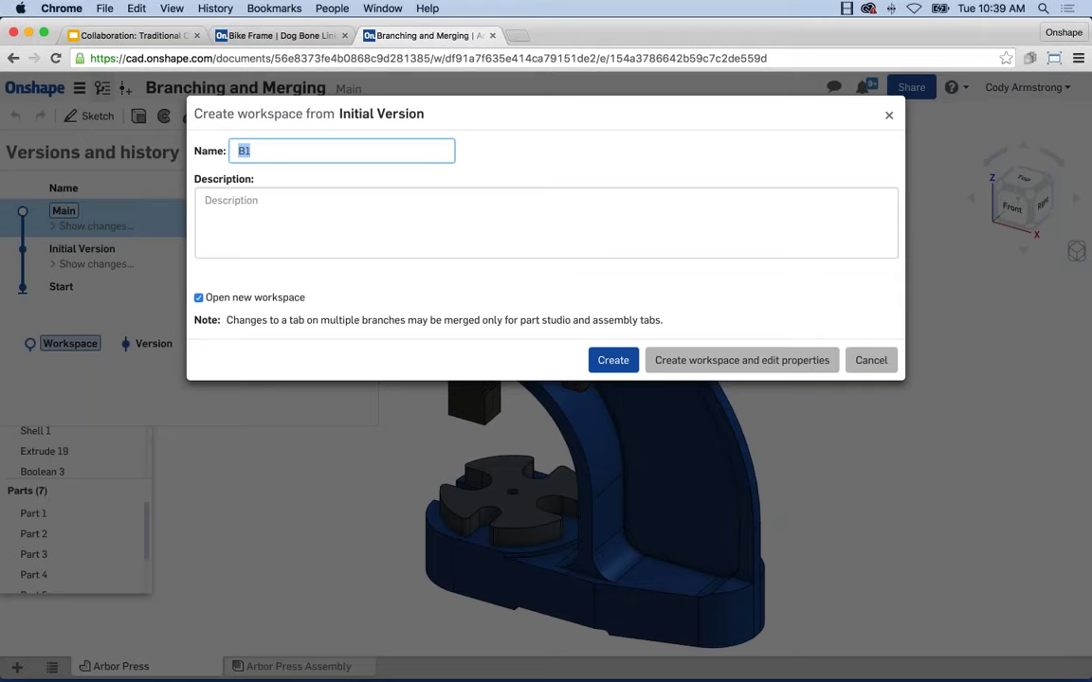
pyautogui.write('Base with tabs')
pyautogui.click(614, 361)
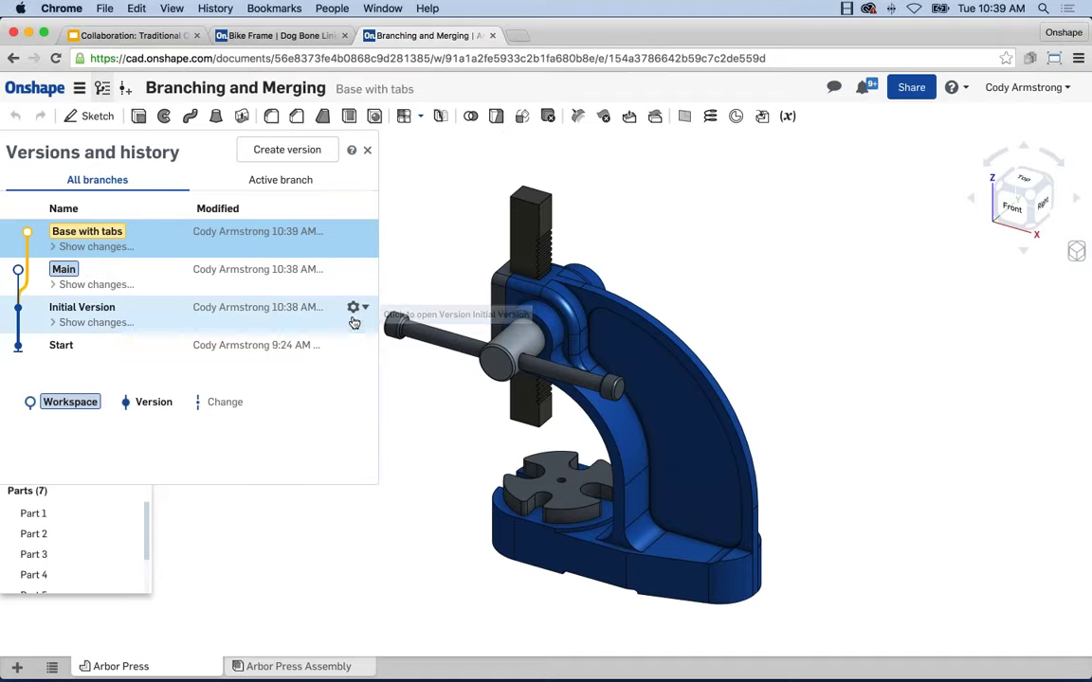
# Branch Initial Version again into a second workspace named 'Square Base'
pyautogui.click(365, 312)
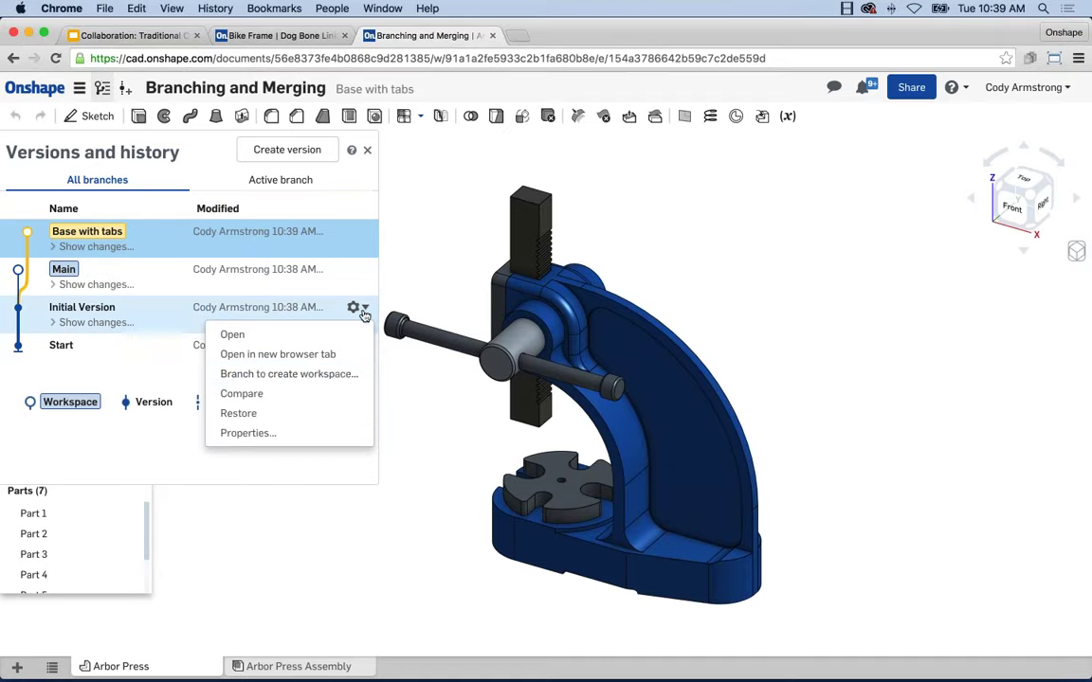
pyautogui.click(337, 372)
pyautogui.write('Square Base')
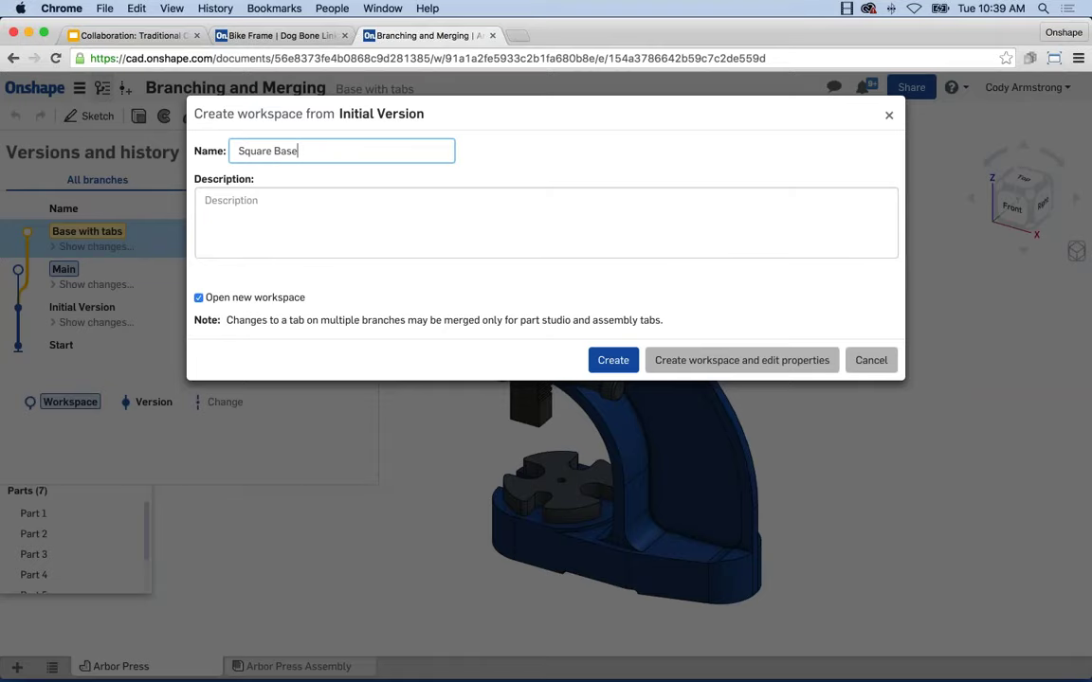
pyautogui.press('Return')
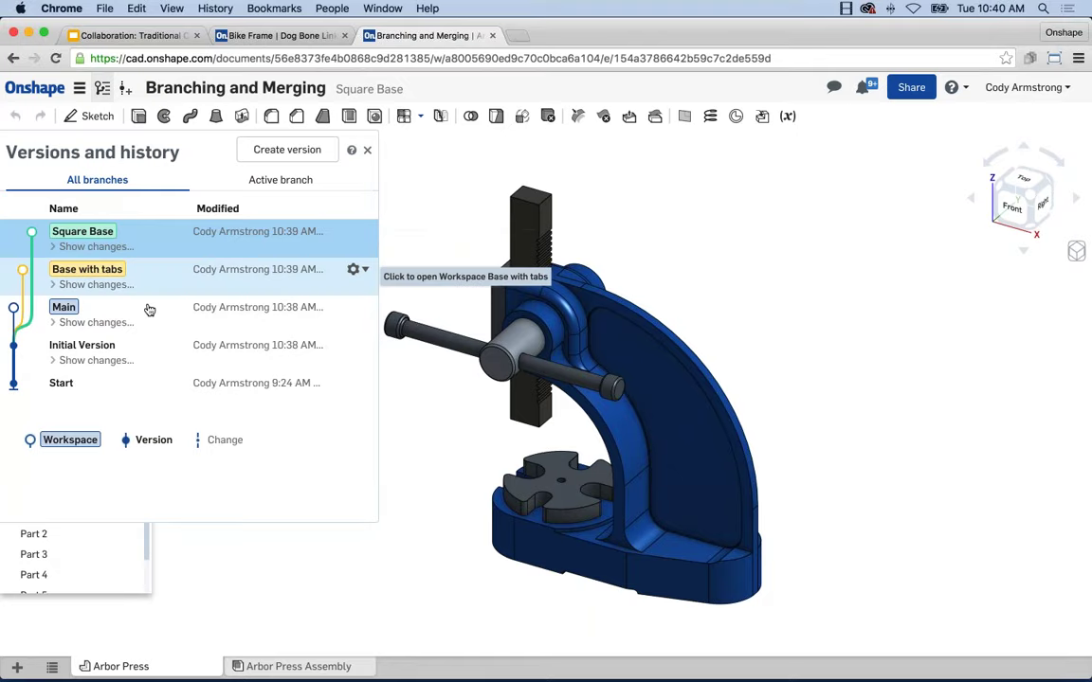
# In Main, add a 0.125 in fillet to both curved outer arch edges of Extrude 2
pyautogui.click(102, 316)
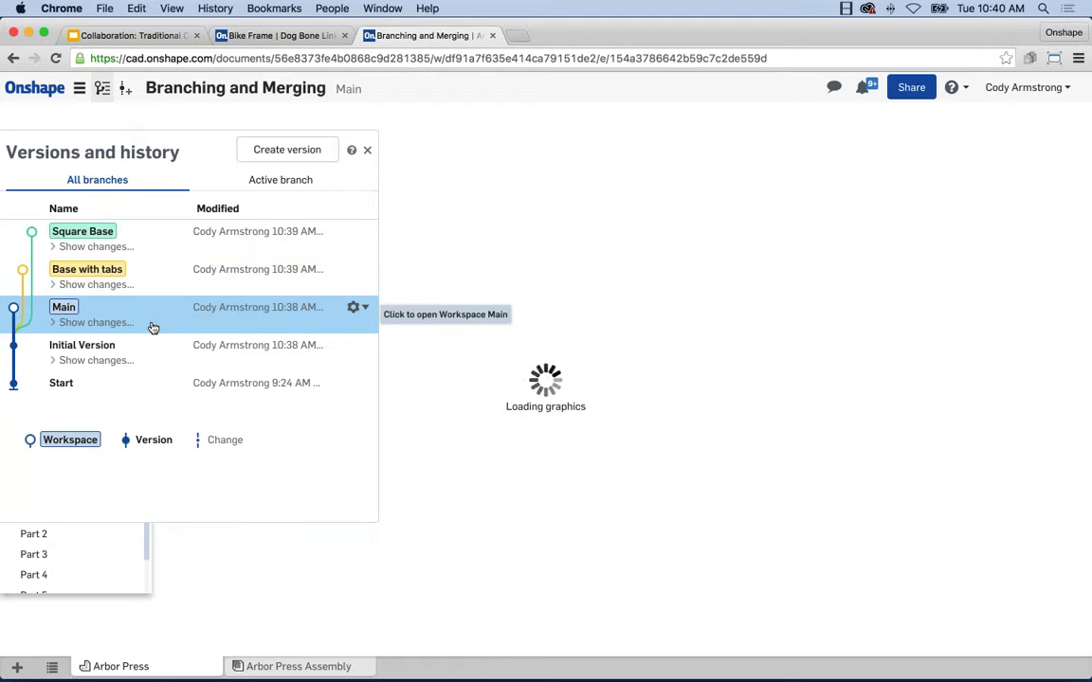
pyautogui.click(369, 152)
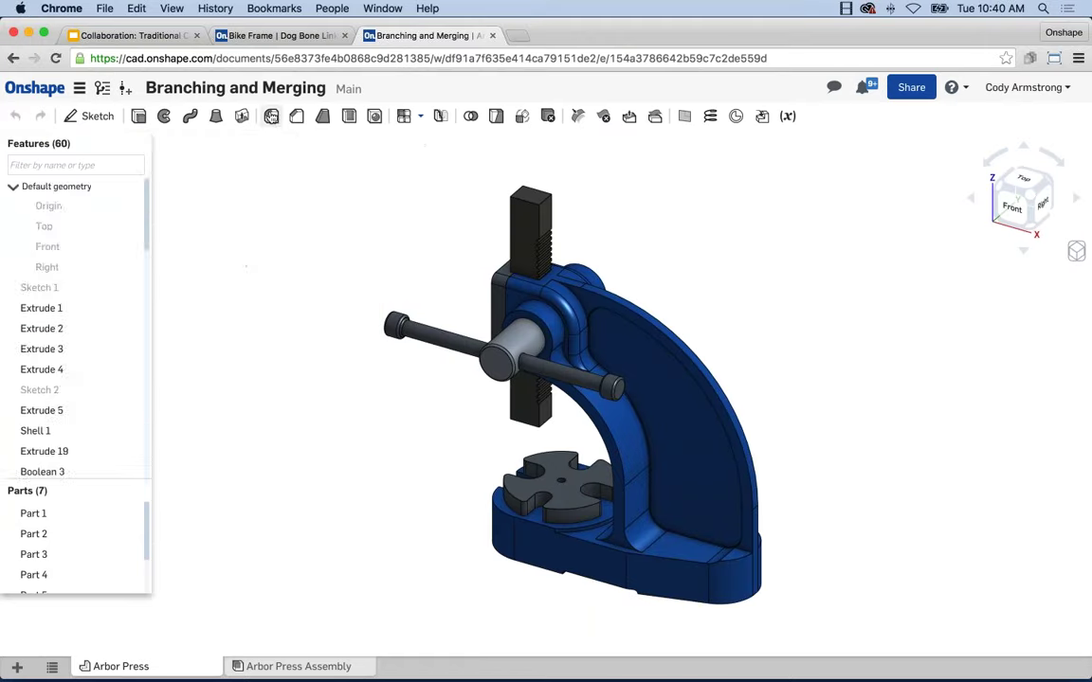
pyautogui.click(271, 117)
pyautogui.press('BackSpace')
pyautogui.press('Return')
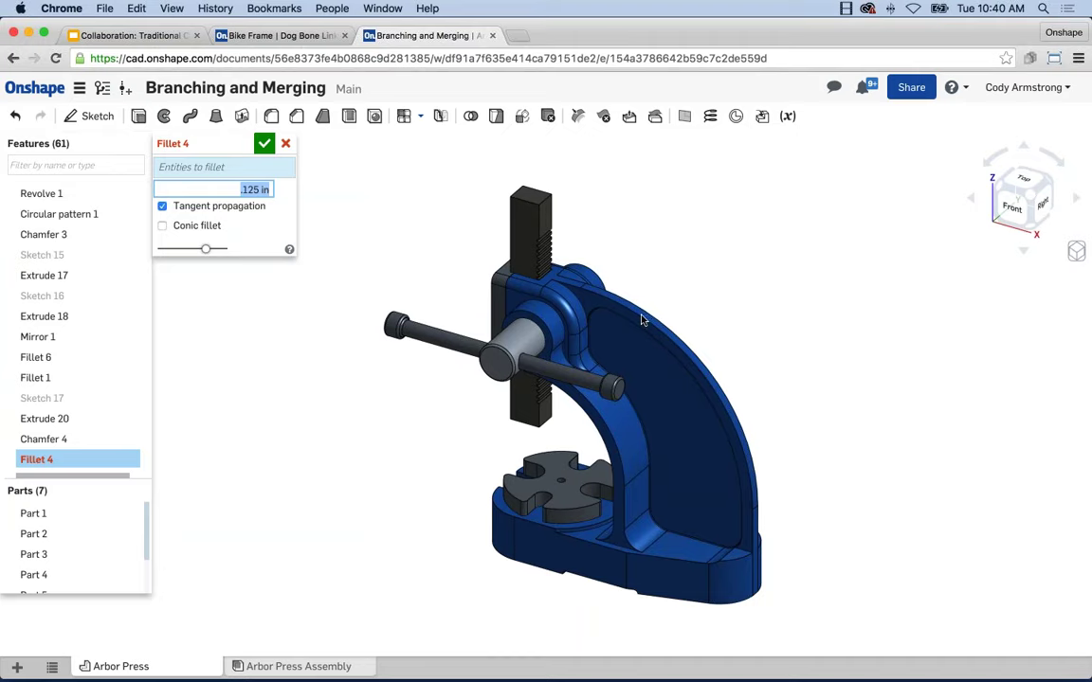
pyautogui.click(574, 288)
pyautogui.click(583, 289)
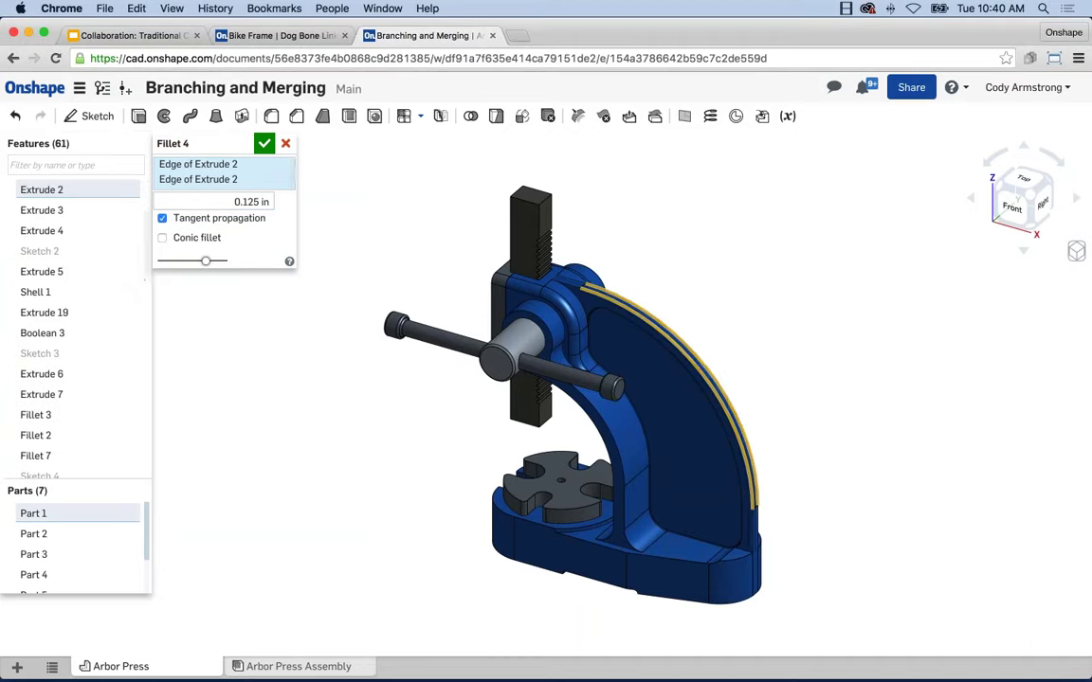
pyautogui.click(265, 143)
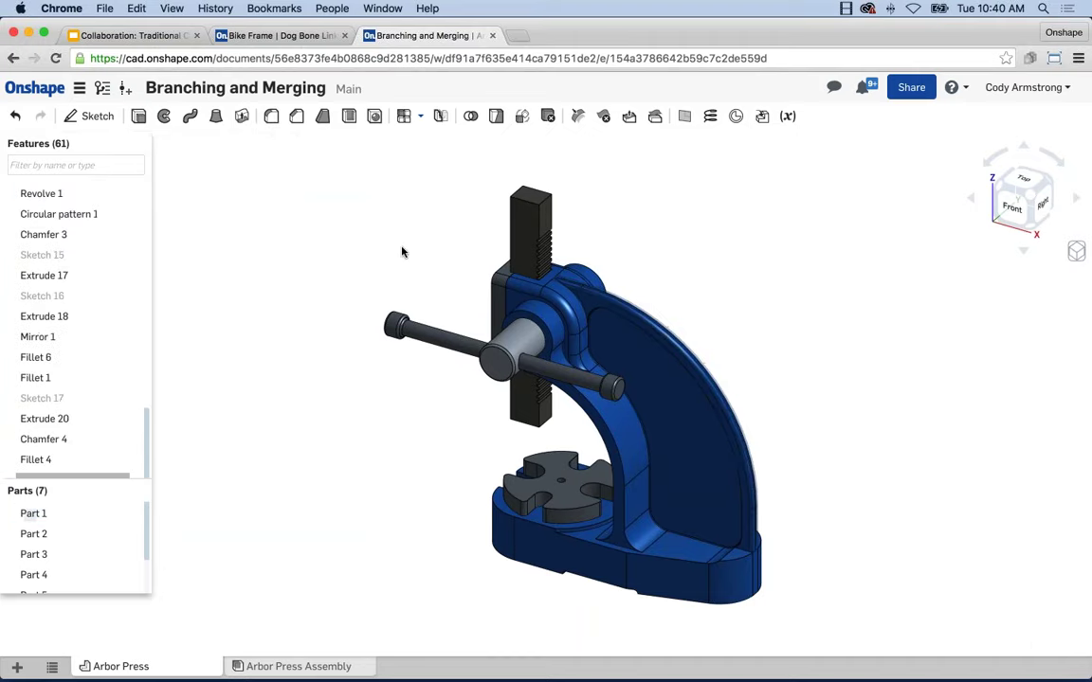
pyautogui.moveTo(411, 283); pyautogui.dragTo(383, 247, button='middle')
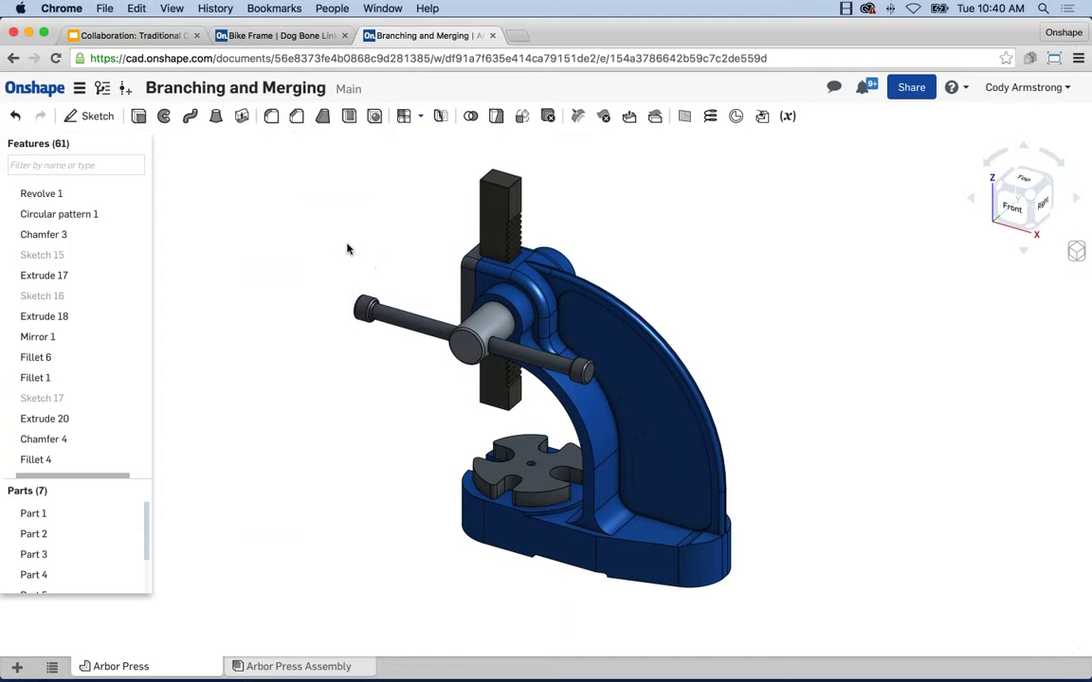
pyautogui.click(102, 88)
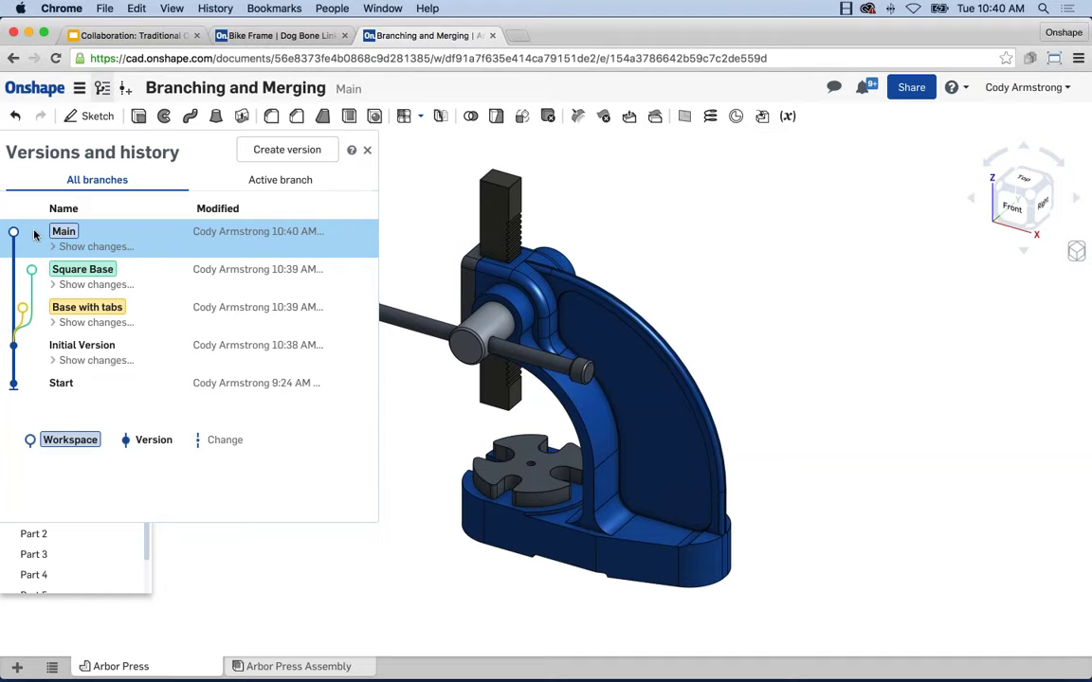
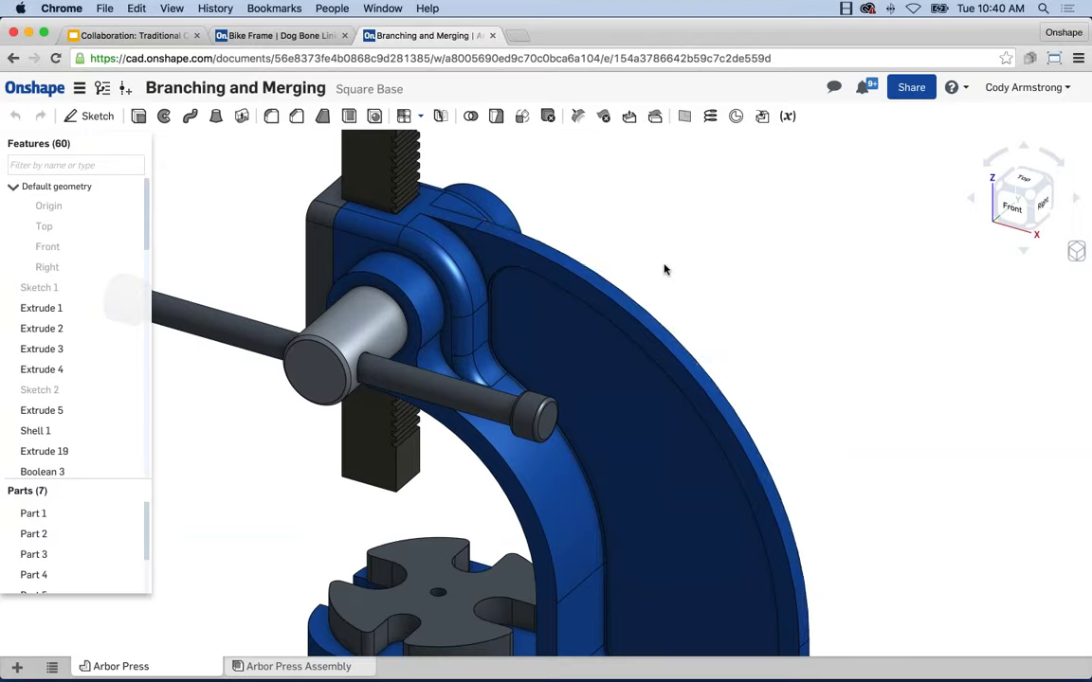
# Edit Extrude 5 so it also removes up to an Extrude 4 face, checking top and bottom views, then accept
pyautogui.hotkey('shift', '7')
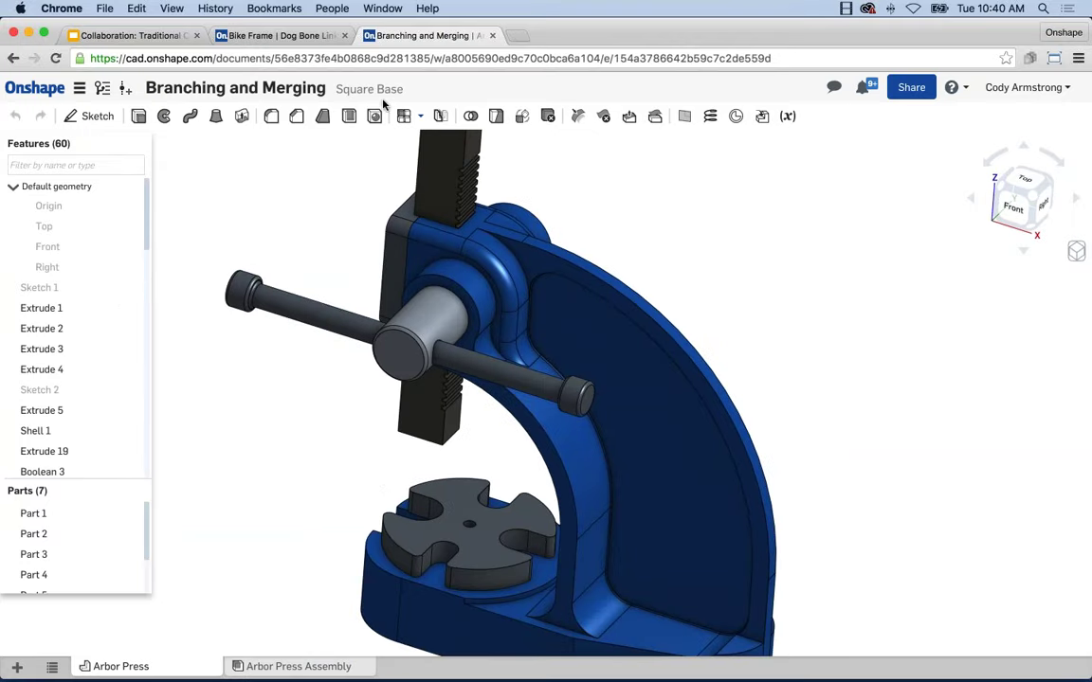
pyautogui.scroll(-4, 313, 289)
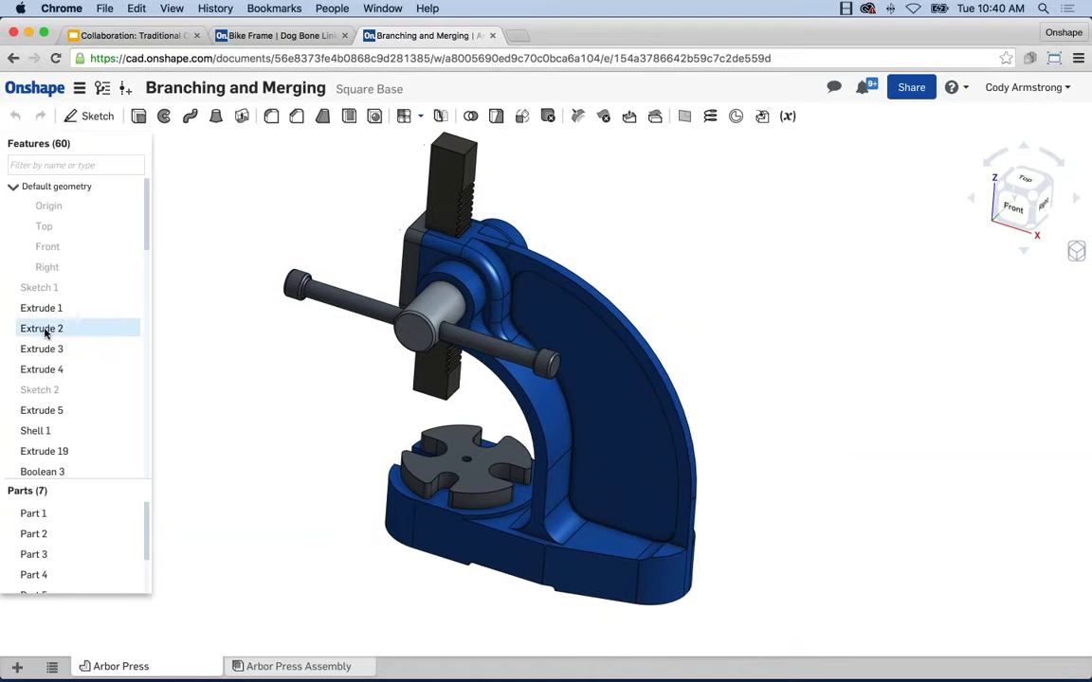
pyautogui.rightClick(53, 411)
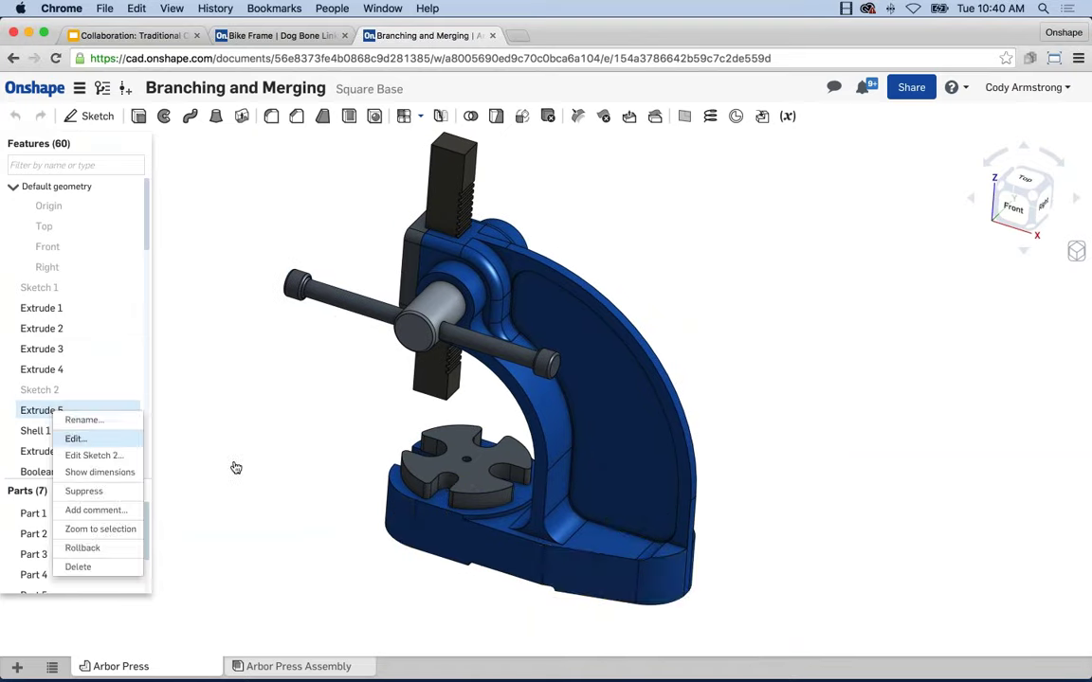
pyautogui.press('Return')
pyautogui.hotkey('shift', '6')
pyautogui.hotkey('shift', '5')
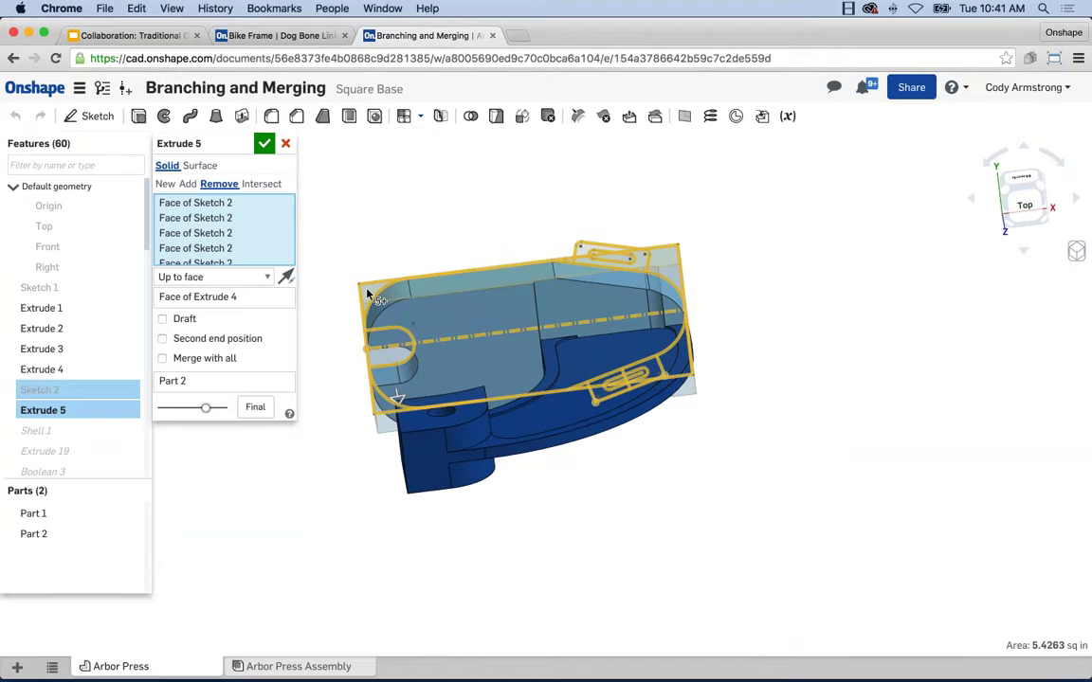
pyautogui.hotkey('shift', '6')
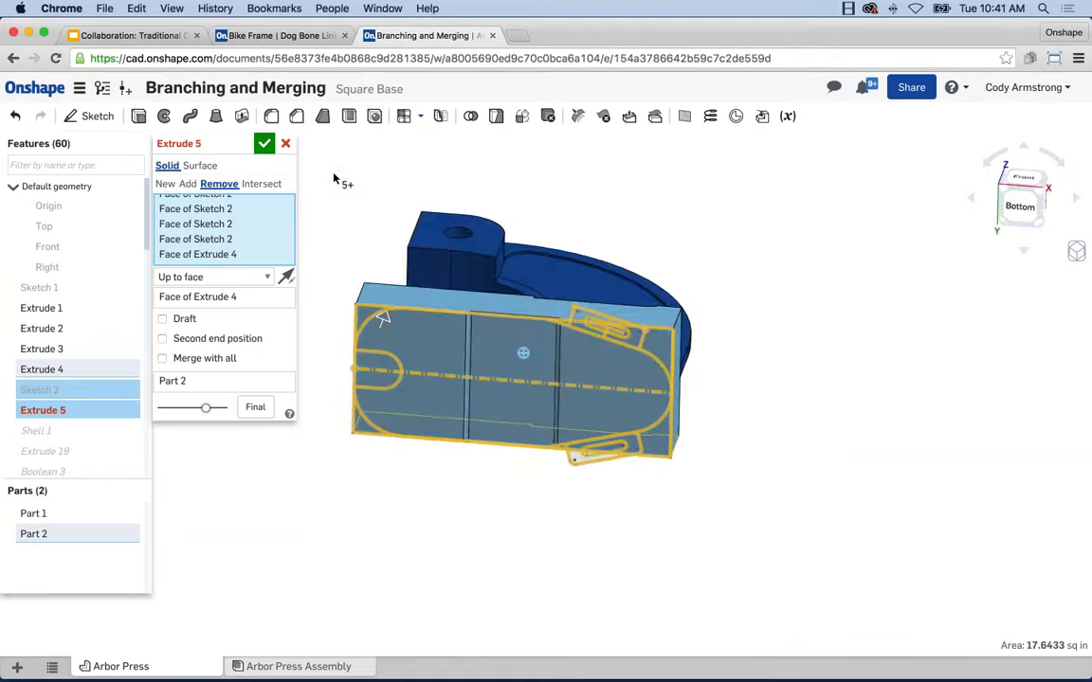
pyautogui.scroll(3, 629, 338)
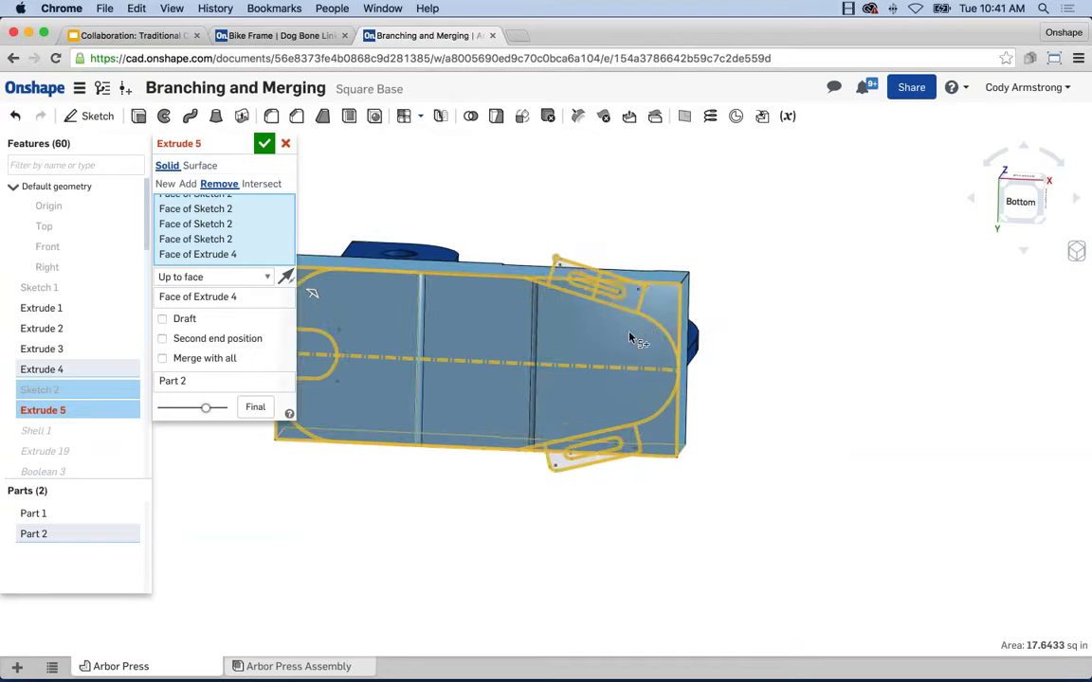
pyautogui.moveTo(629, 337); pyautogui.dragTo(474, 402, button='right')
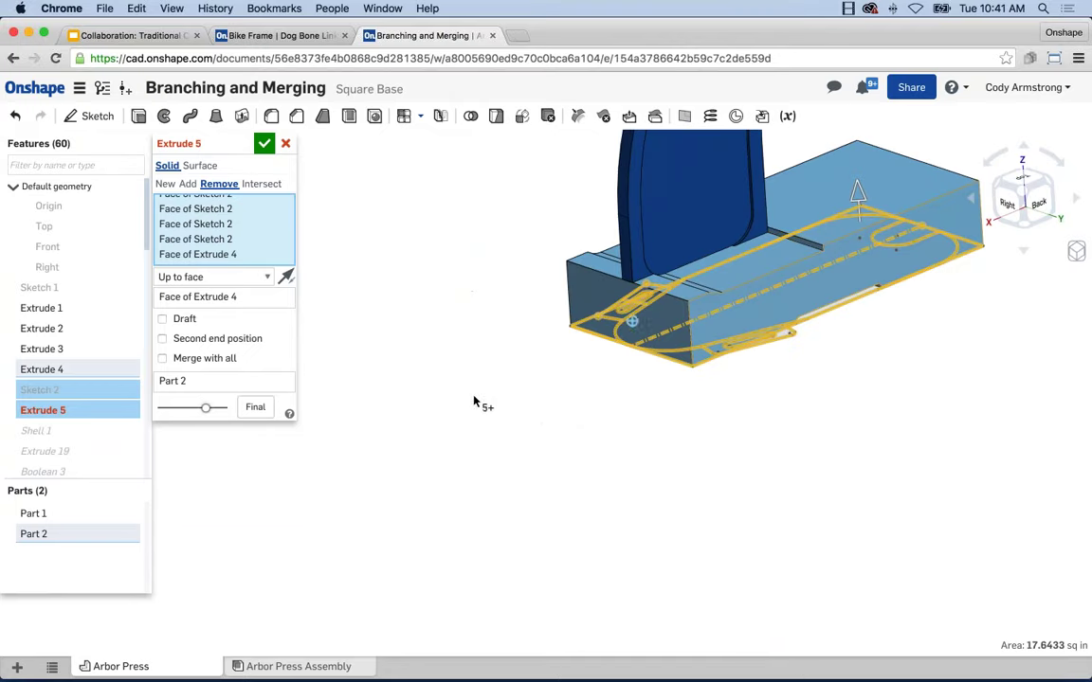
pyautogui.click(264, 145)
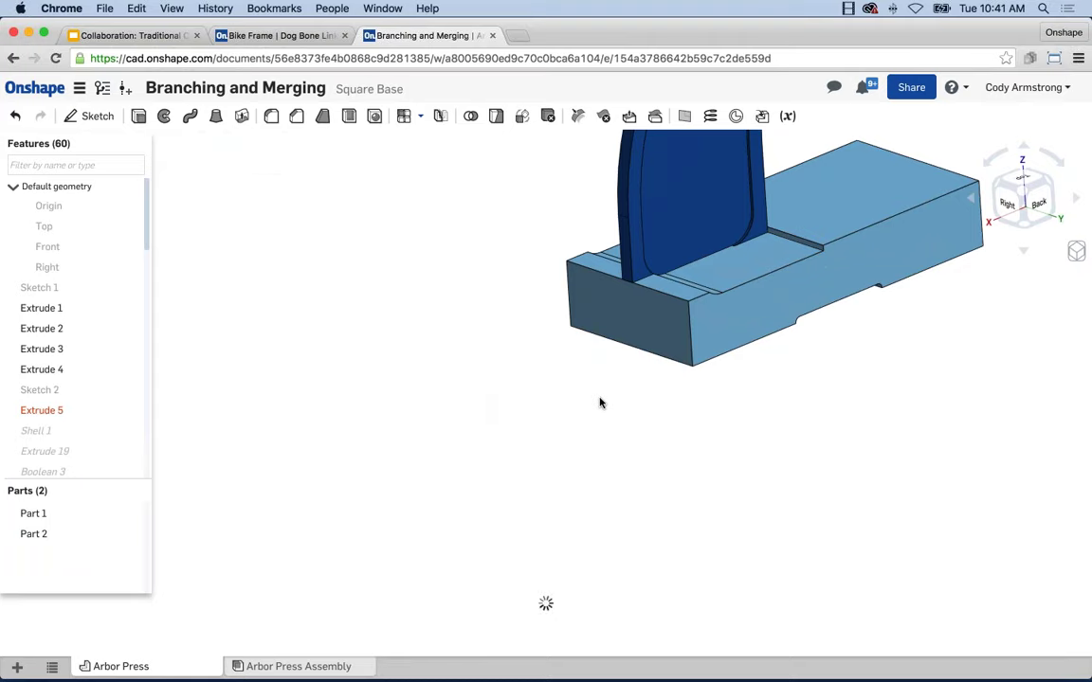
# Switch the document to the Base with tabs workspace from Versions and history
pyautogui.moveTo(435, 492); pyautogui.dragTo(612, 489, button='right')
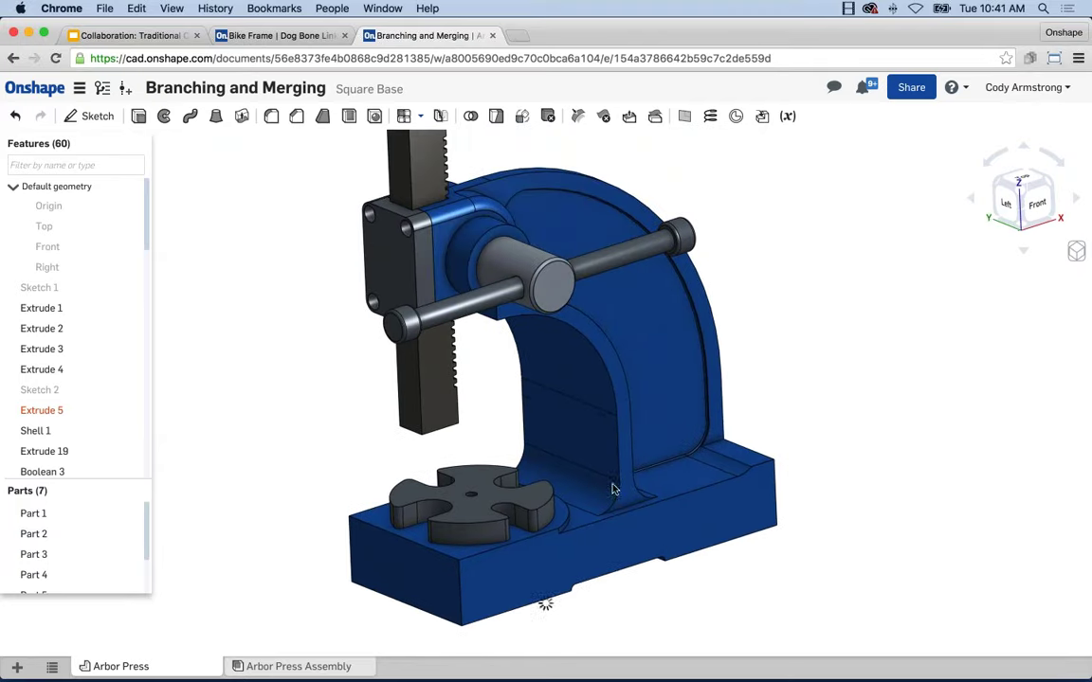
pyautogui.click(102, 87)
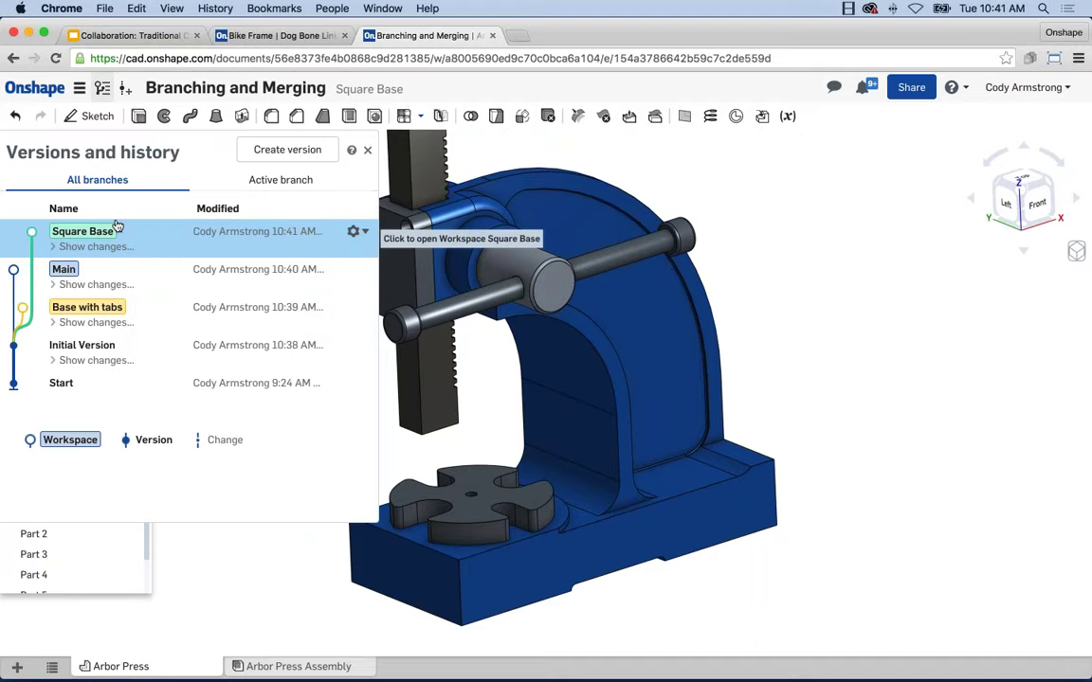
pyautogui.click(145, 323)
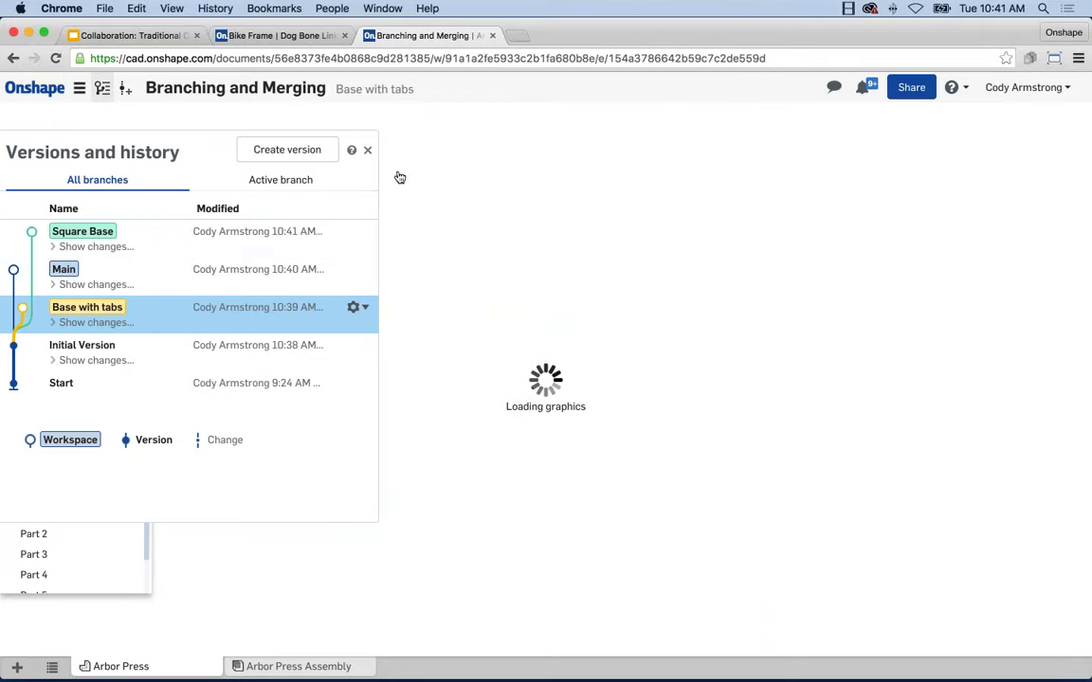
pyautogui.click(368, 150)
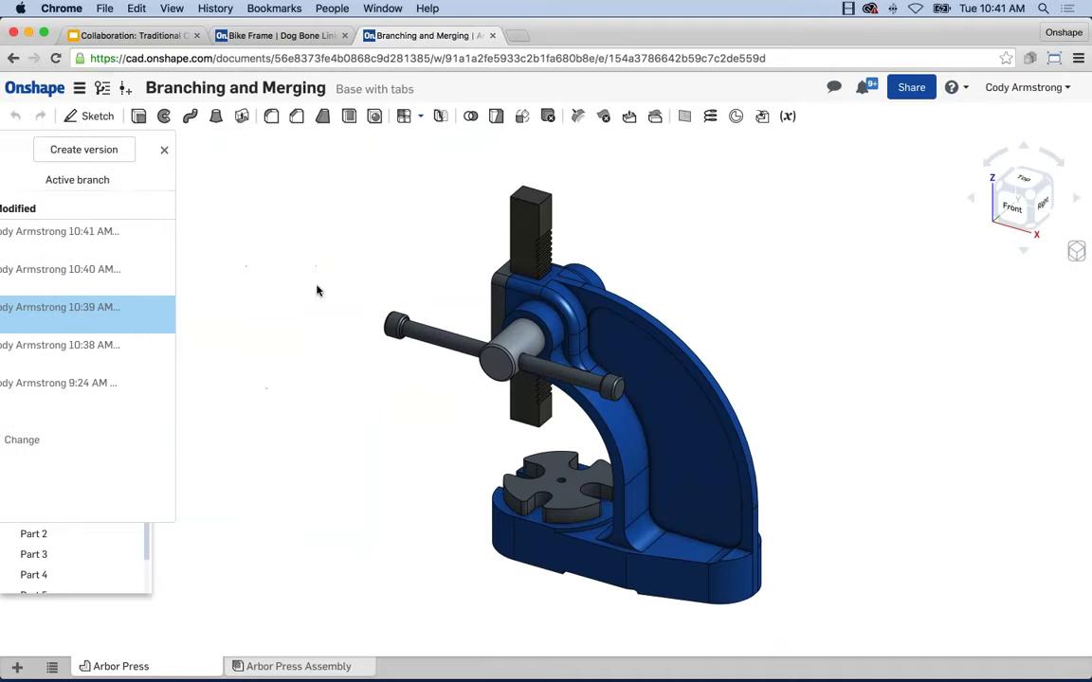
# Roll the feature history back to just after Extrude 5
pyautogui.scroll(-5, 112, 419)
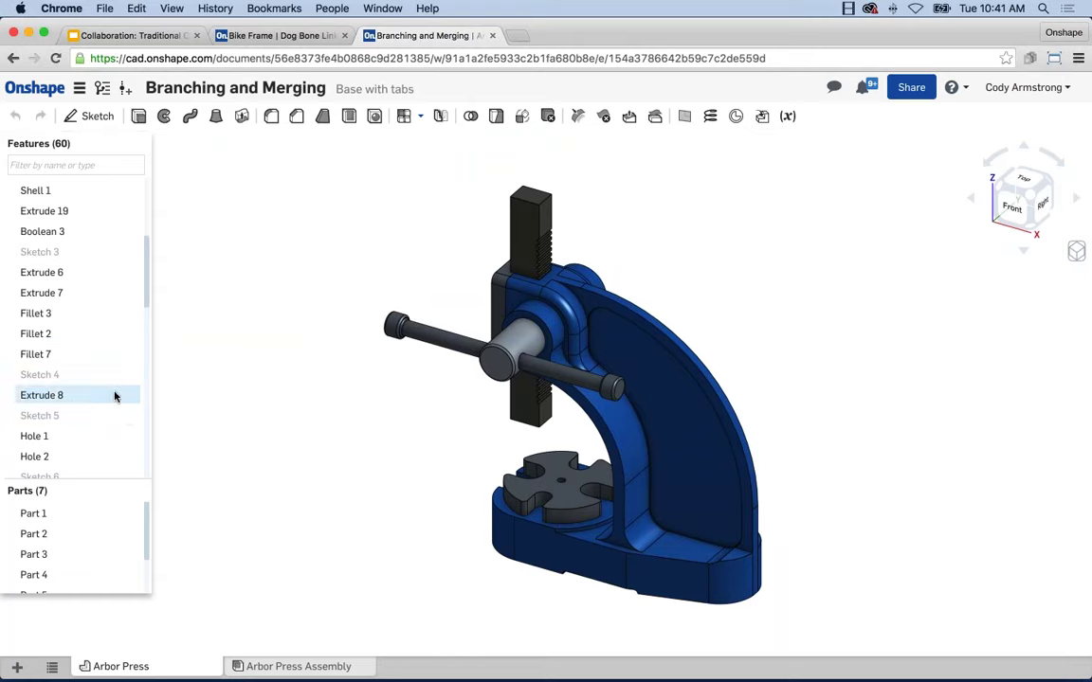
pyautogui.scroll(5, 104, 275)
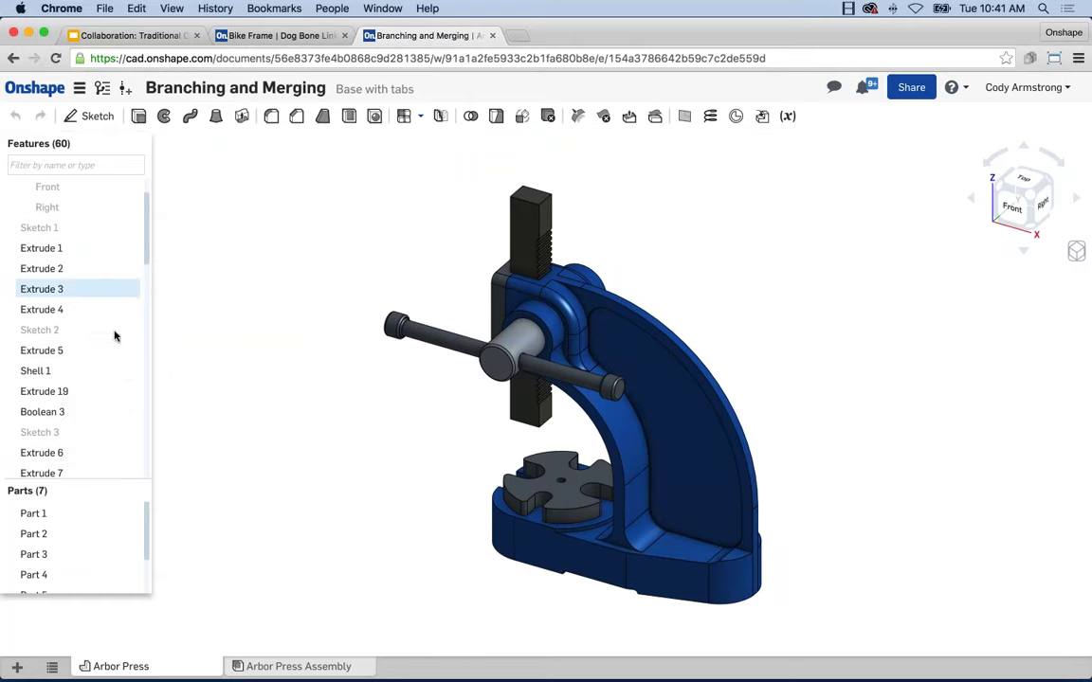
pyautogui.rightClick(74, 353)
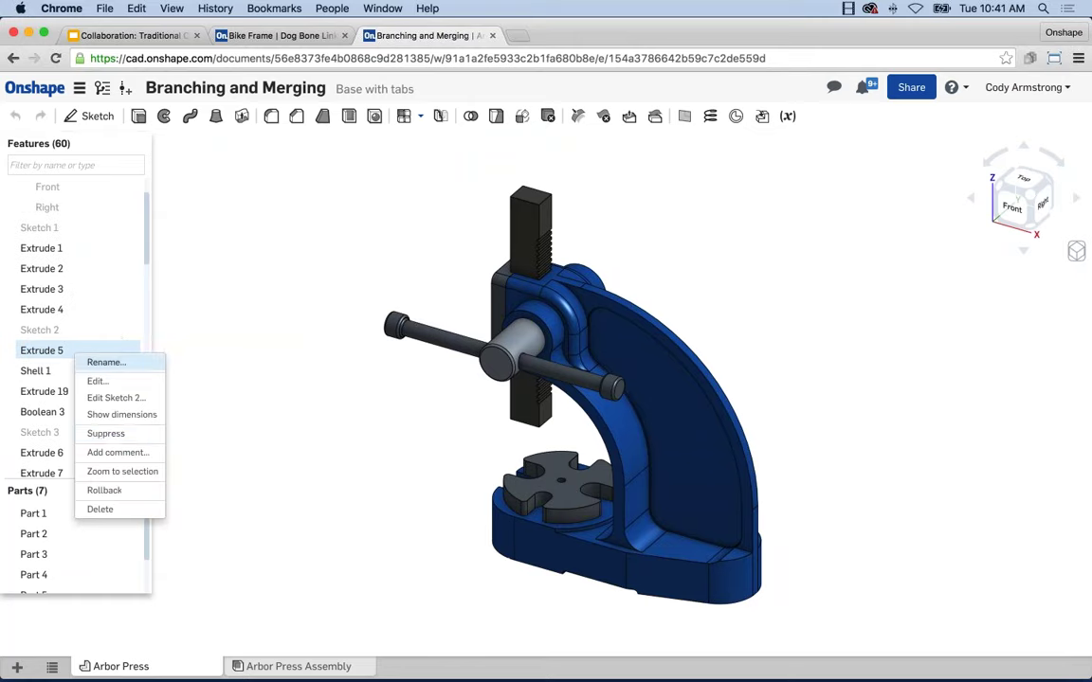
pyautogui.click(112, 489)
# Place the rollback bar after Extrude 5, show Sketch 2, and view the base from underneath
pyautogui.moveTo(124, 409); pyautogui.dragTo(264, 426)
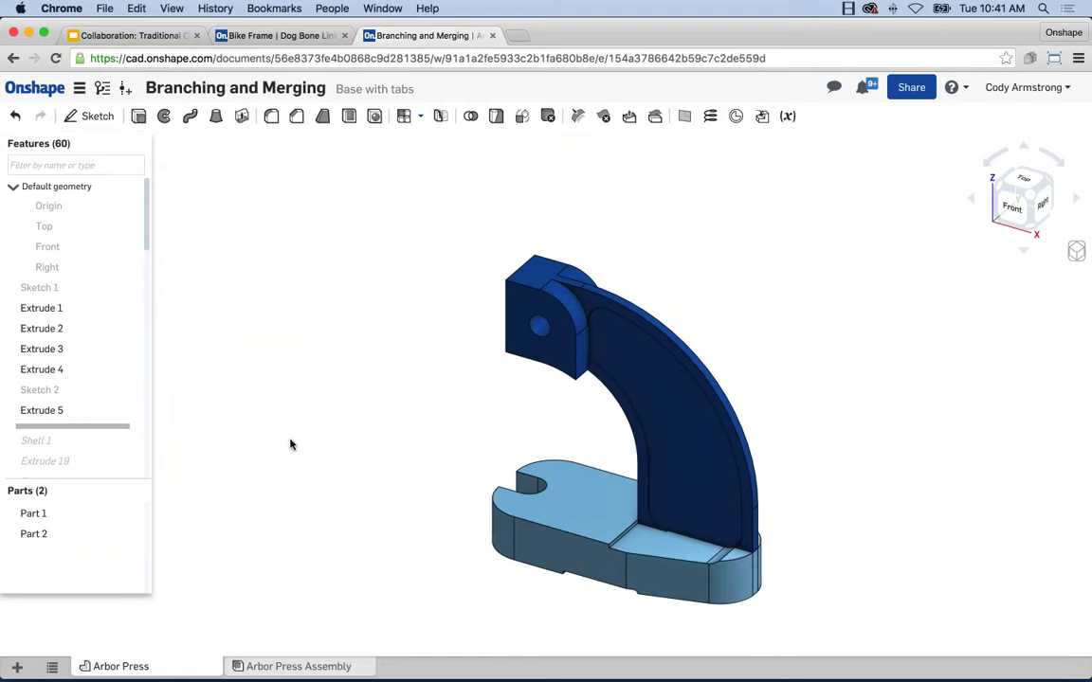
pyautogui.click(132, 388)
pyautogui.click(139, 116)
pyautogui.moveTo(443, 431); pyautogui.dragTo(545, 355, button='right')
pyautogui.scroll(5, 545, 356)
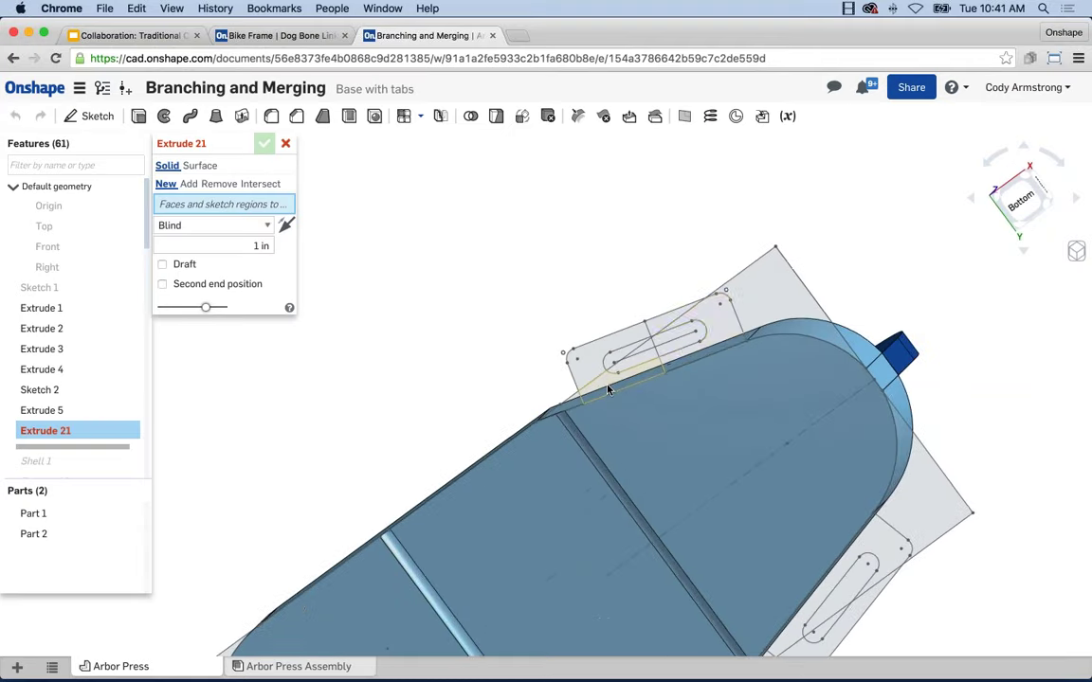
# Extrude the first slotted tab's Sketch 2 regions, flipped, to 0.25 in depth
pyautogui.click(617, 389)
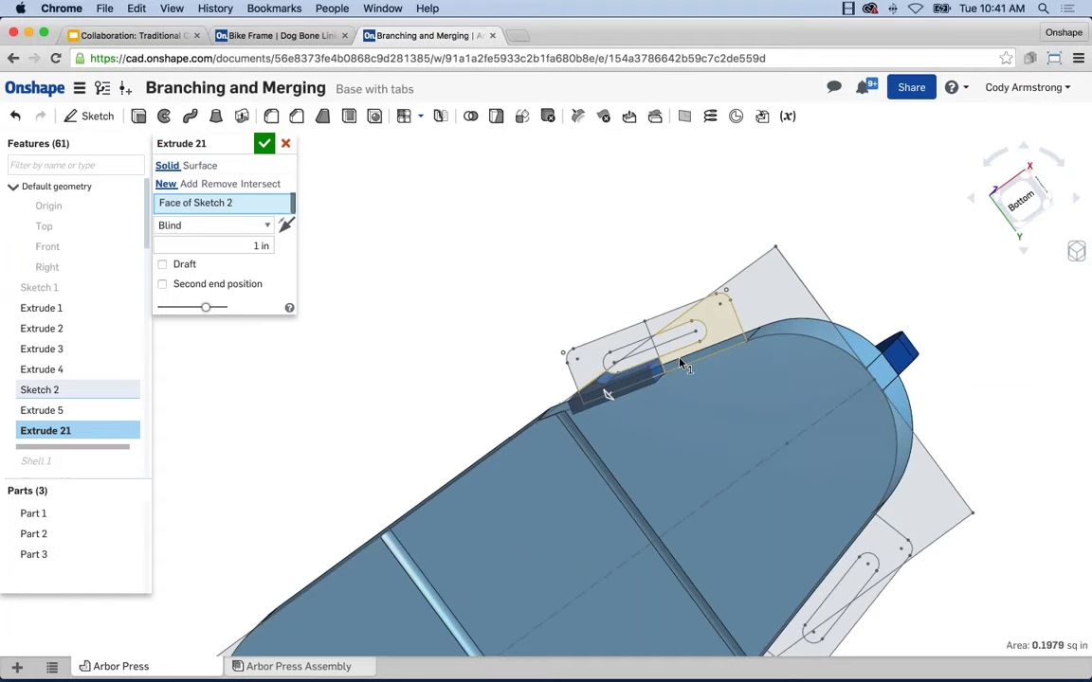
pyautogui.click(594, 357)
pyautogui.click(583, 365)
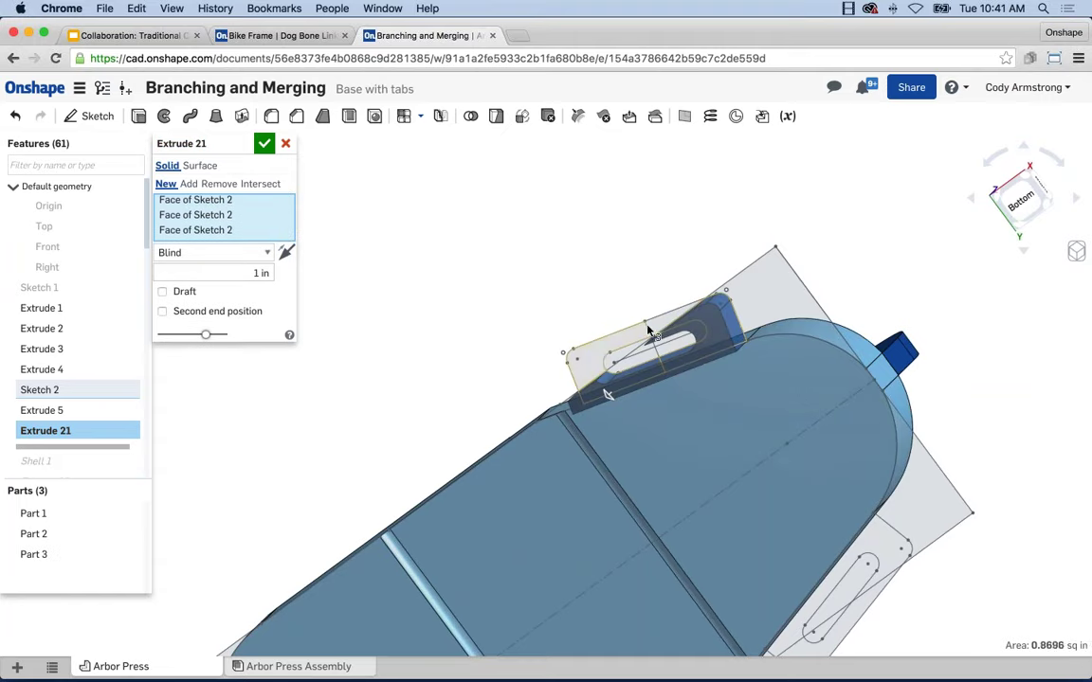
pyautogui.click(595, 299)
pyautogui.click(285, 267)
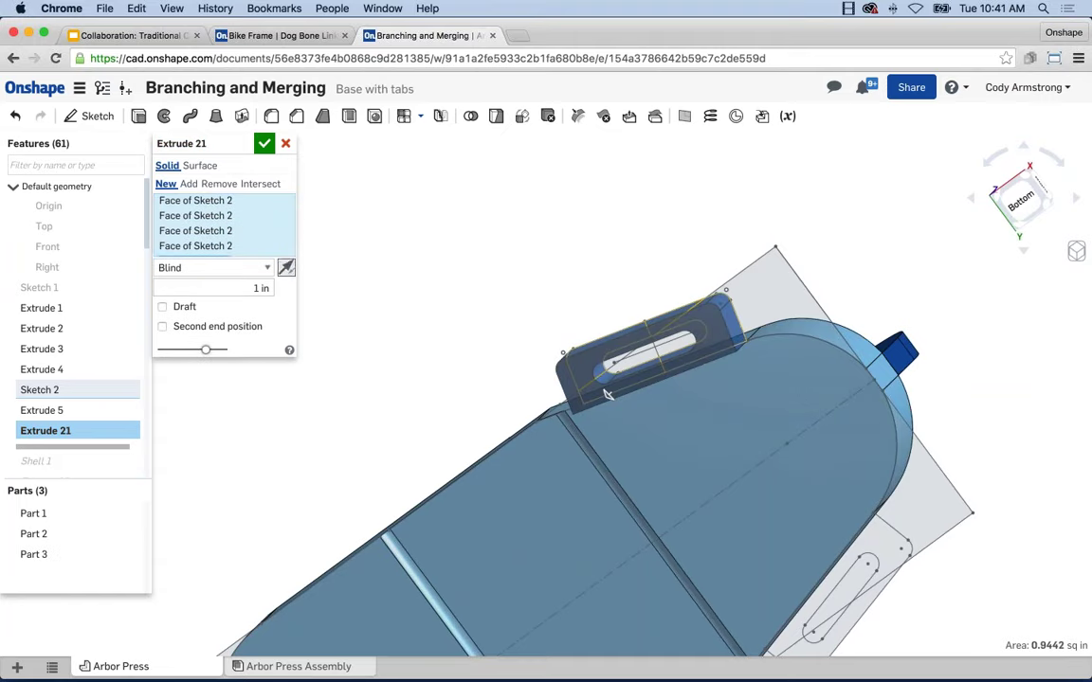
pyautogui.click(264, 289)
pyautogui.press('BackSpace')
pyautogui.write('.25')
pyautogui.press('Return')
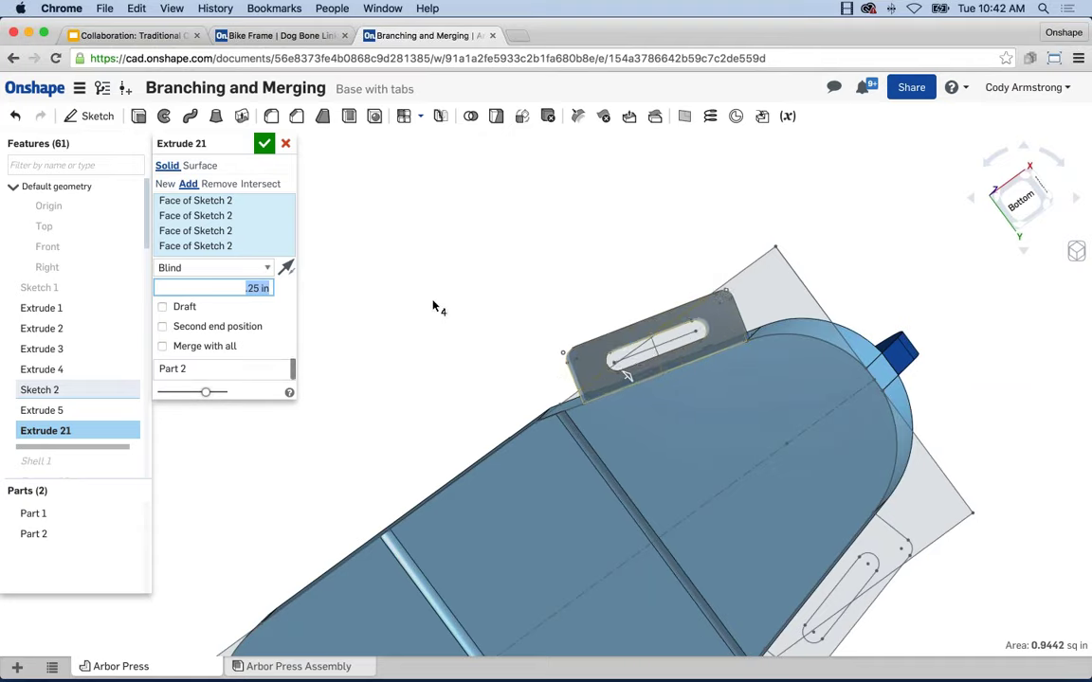
# Add the second tab's regions to the extrusion and accept it as Extrude 21
pyautogui.scroll(-2, 365, 288)
pyautogui.moveTo(805, 668); pyautogui.dragTo(683, 516, button='middle')
pyautogui.click(683, 516)
pyautogui.click(767, 394)
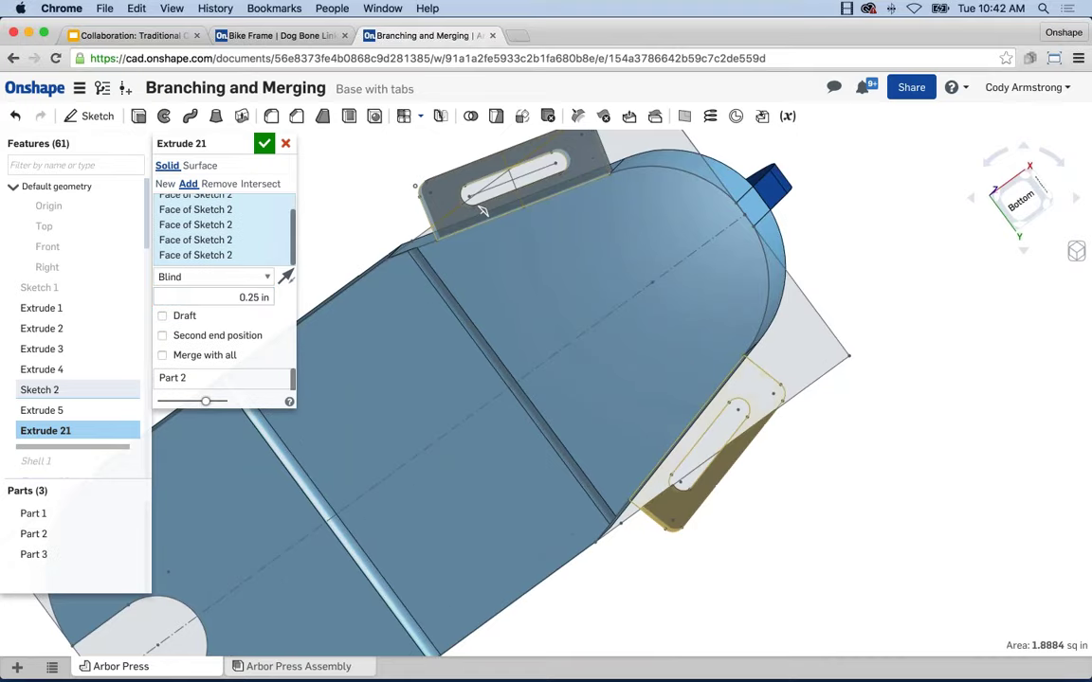
pyautogui.moveTo(834, 405); pyautogui.dragTo(716, 490, button='right')
pyautogui.moveTo(716, 490); pyautogui.dragTo(793, 492, button='middle')
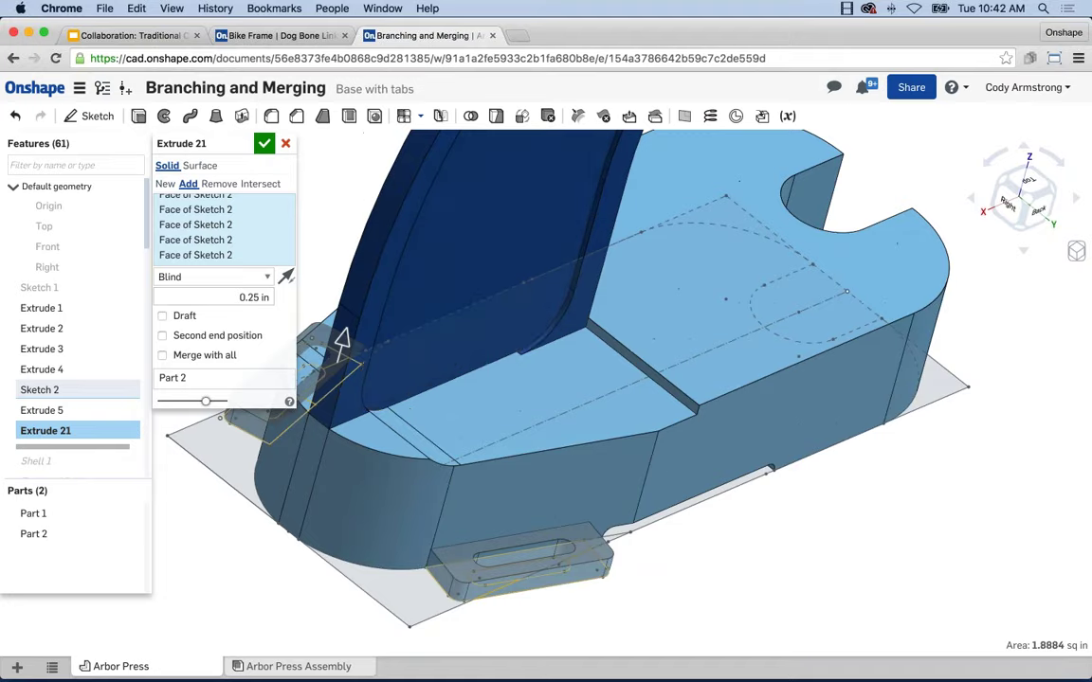
pyautogui.click(264, 143)
# Roll the feature history forward to the end, showing 7 parts
pyautogui.scroll(2, 546, 294)
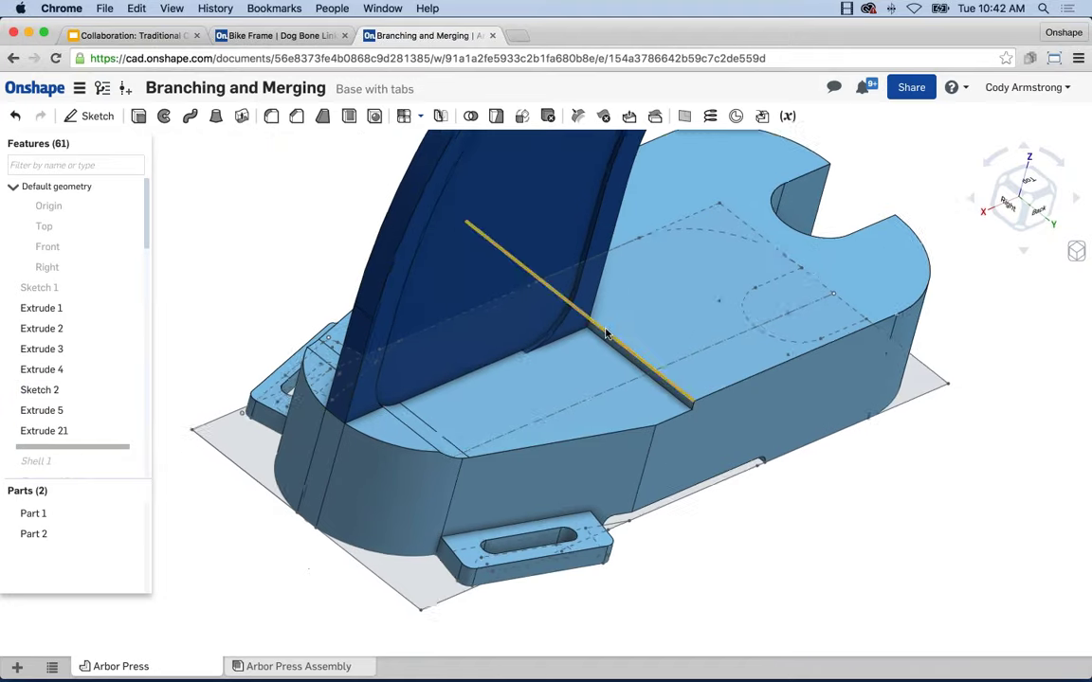
pyautogui.scroll(-3, 546, 295)
pyautogui.rightClick(110, 452)
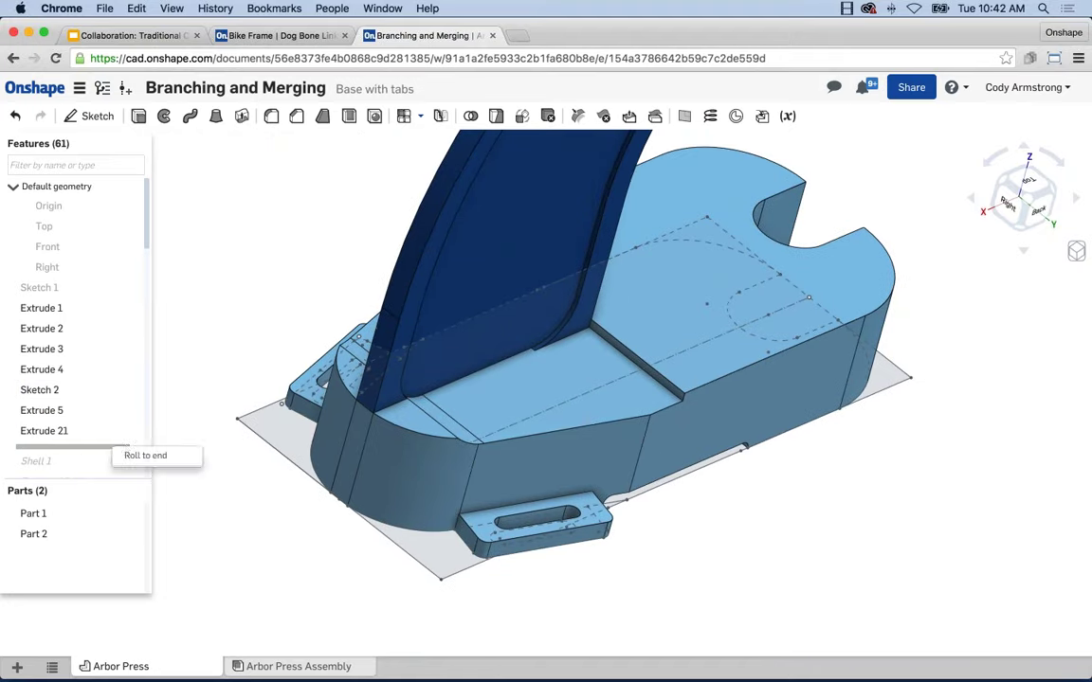
pyautogui.click(150, 455)
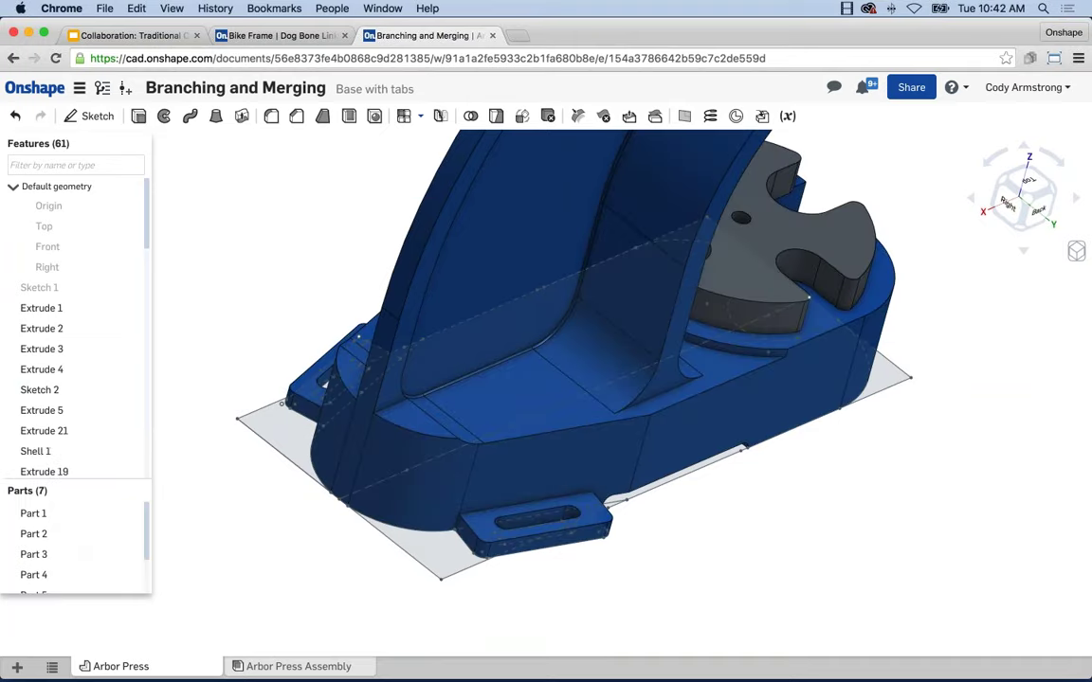
pyautogui.moveTo(414, 237); pyautogui.dragTo(583, 426, button='right')
pyautogui.moveTo(583, 427); pyautogui.dragTo(683, 461, button='middle')
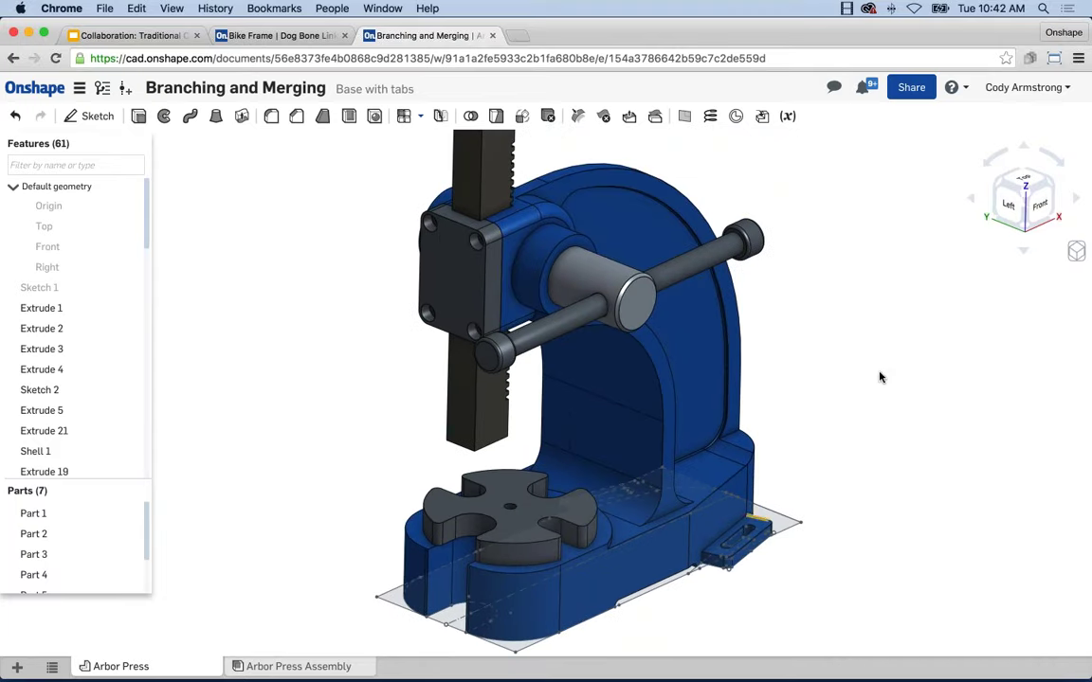
pyautogui.scroll(-1, 876, 380)
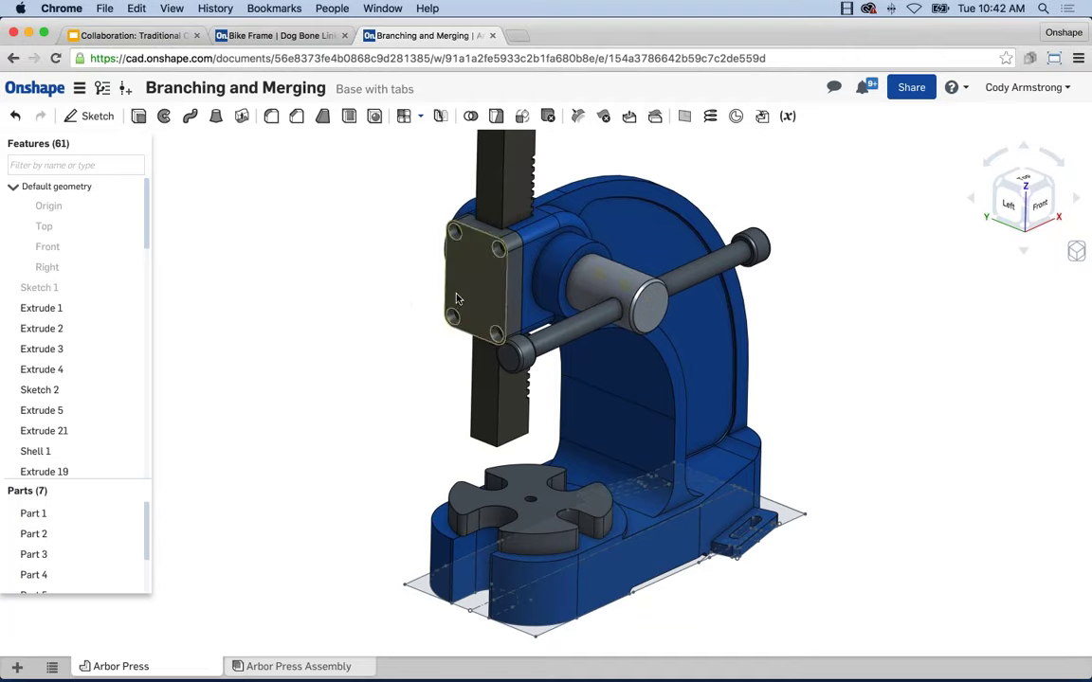
pyautogui.moveTo(430, 295); pyautogui.dragTo(415, 303, button='middle')
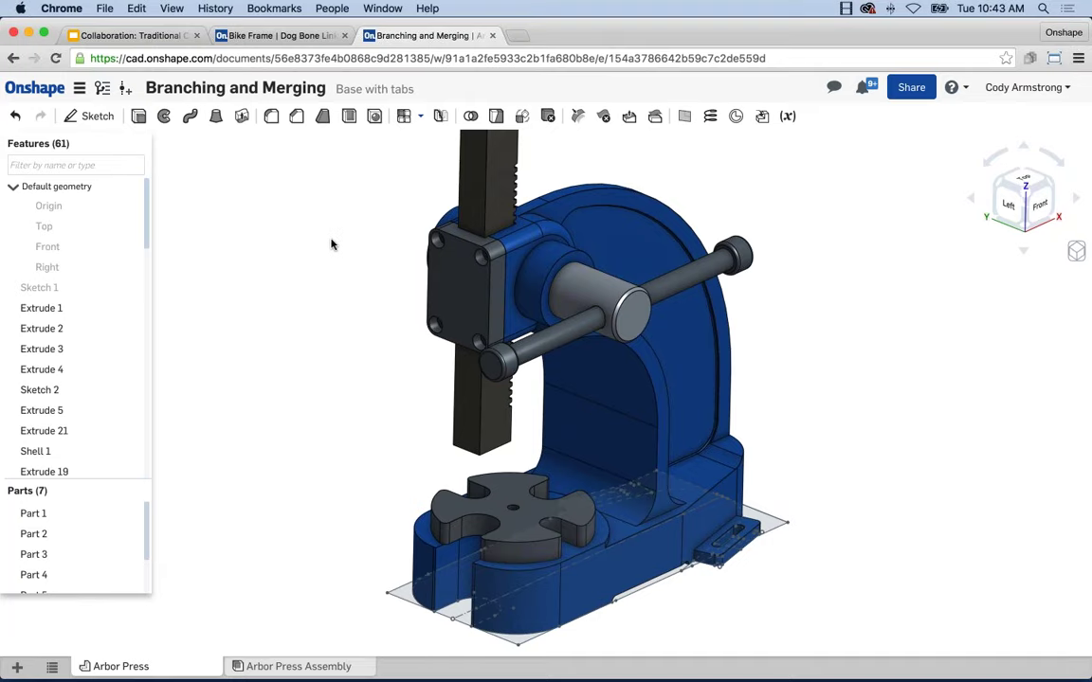
pyautogui.scroll(-3, 316, 244)
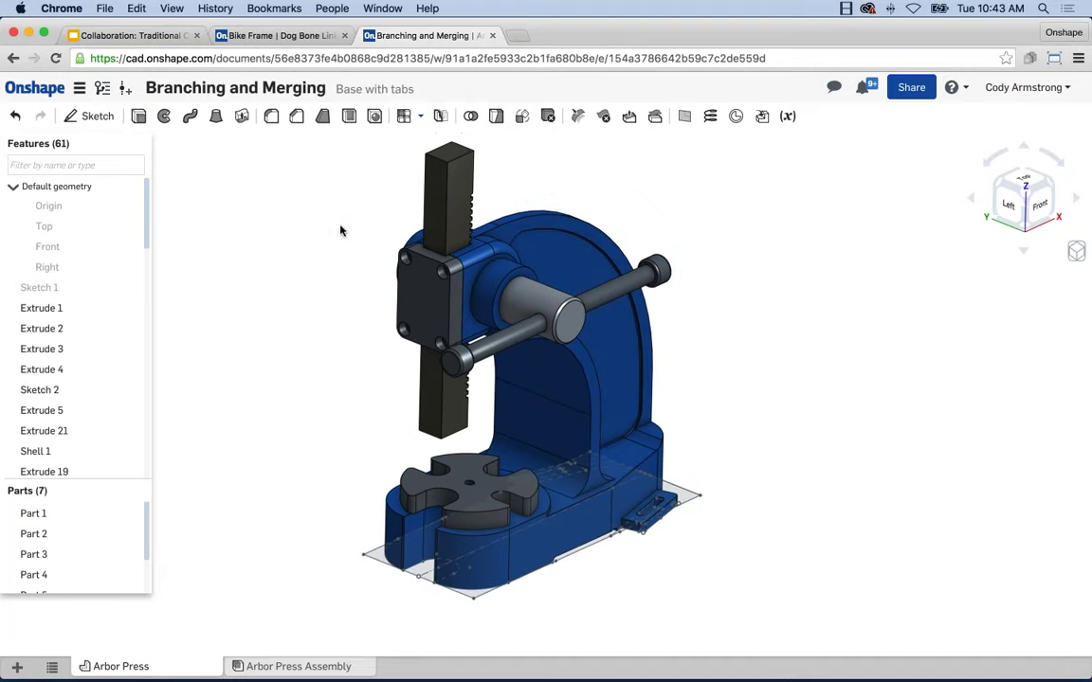
pyautogui.scroll(3, 340, 232)
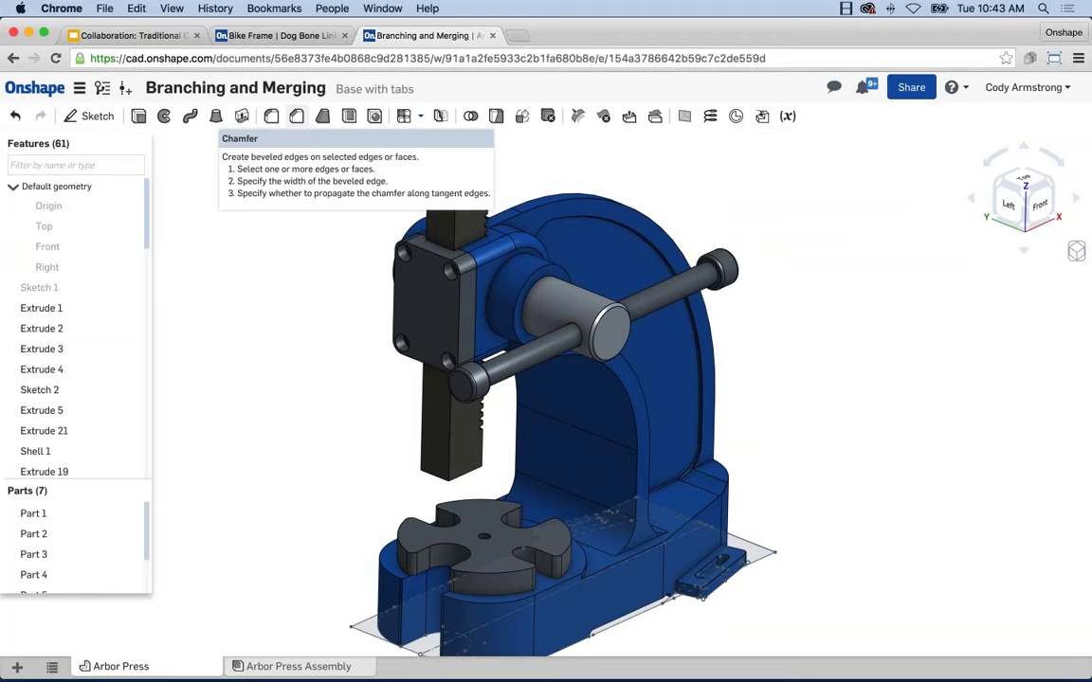
# Create Chamfer 5 at 0.125 in on the two arched Extrude 2 edges of the frame
pyautogui.click(297, 115)
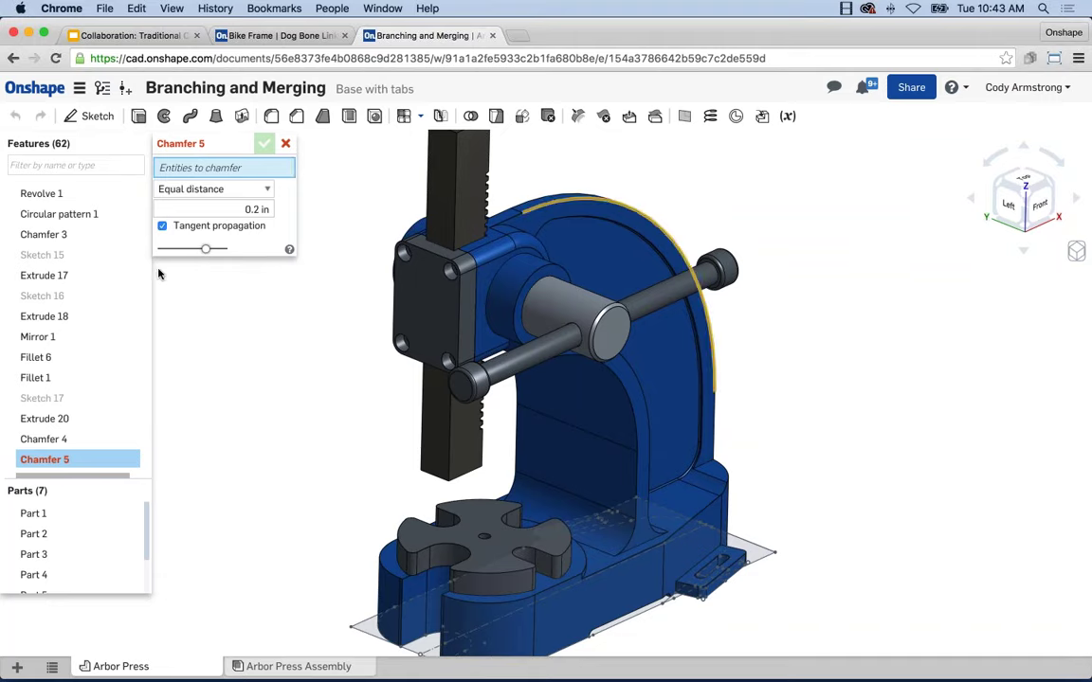
pyautogui.click(269, 210)
pyautogui.write('.125')
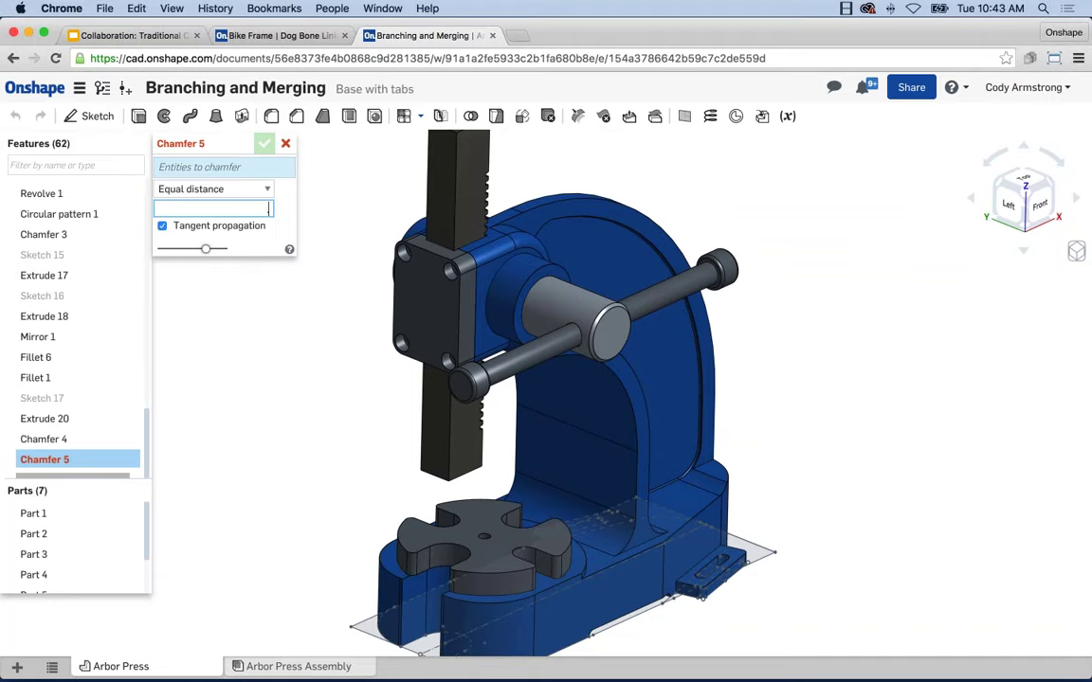
pyautogui.press('Return')
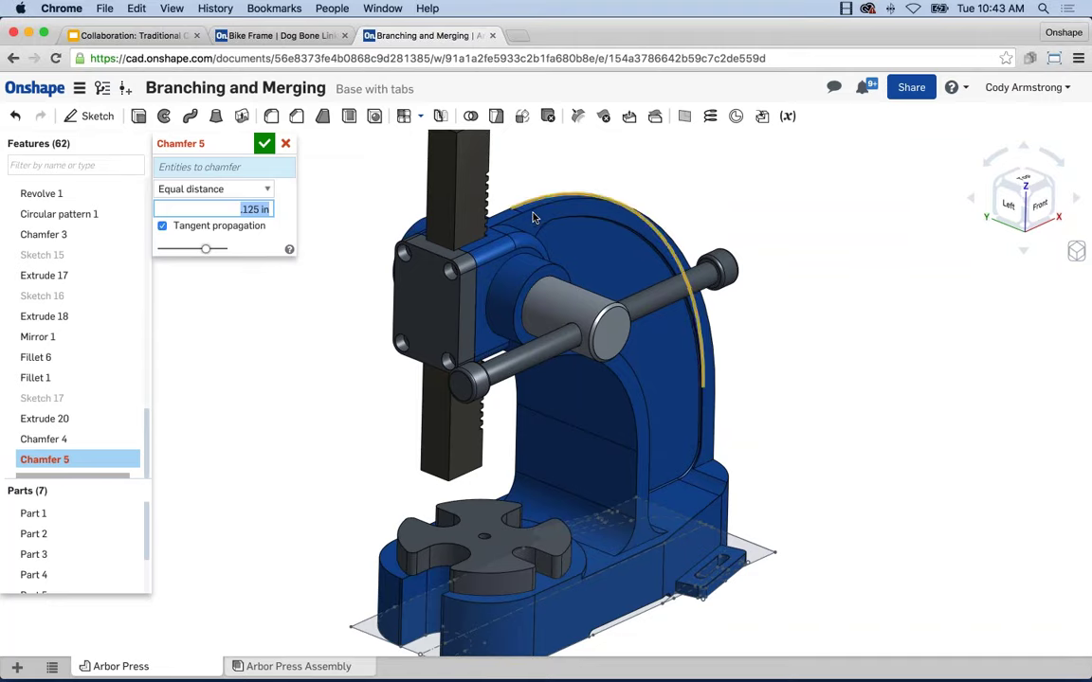
pyautogui.click(548, 211)
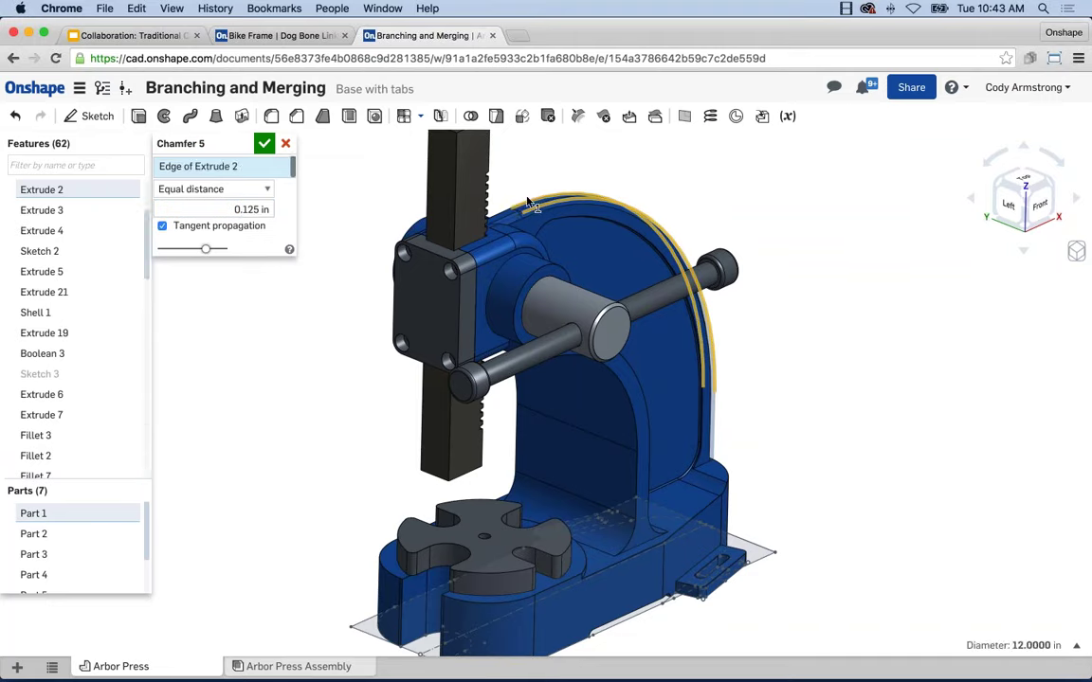
pyautogui.click(530, 202)
pyautogui.click(265, 143)
pyautogui.moveTo(321, 301); pyautogui.dragTo(333, 306, button='right')
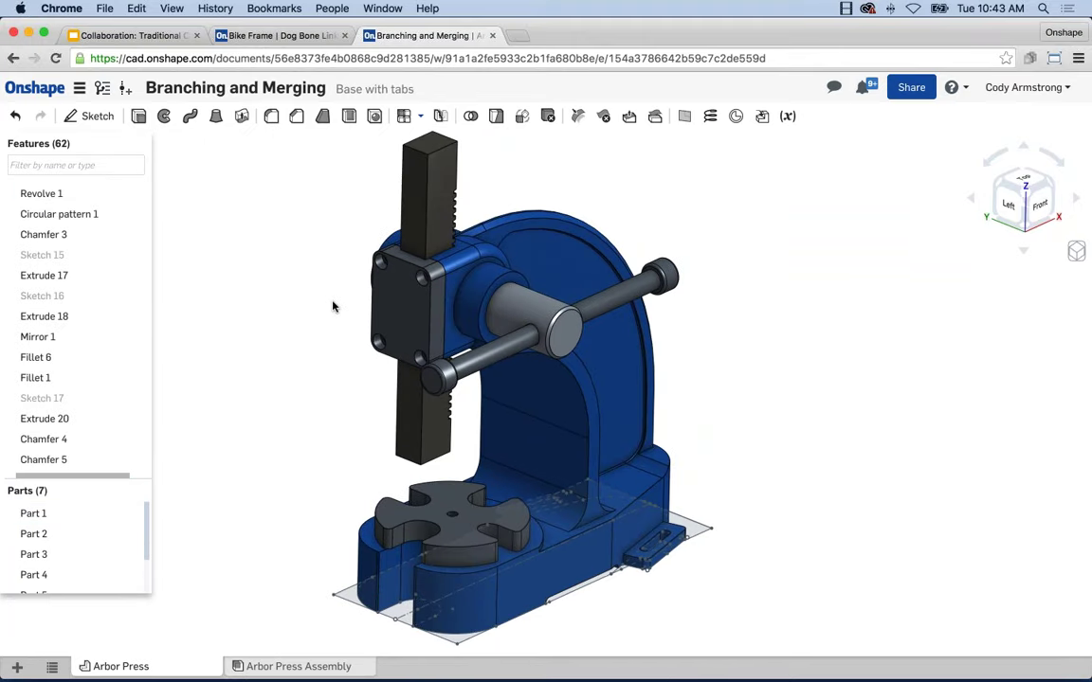
pyautogui.scroll(3, 334, 306)
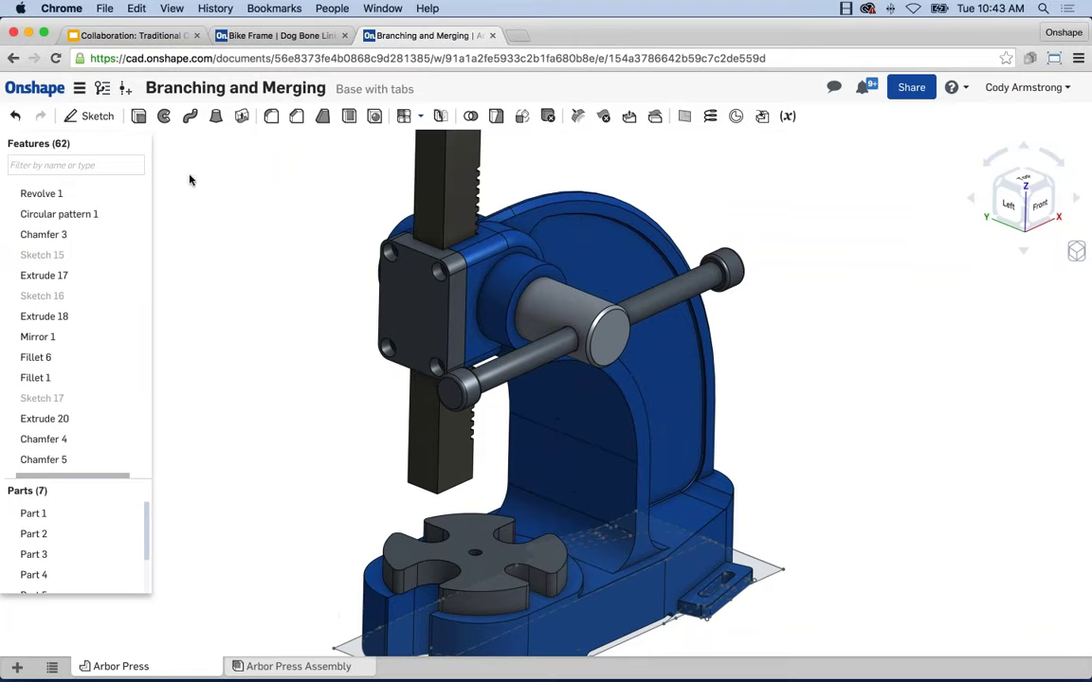
# Open the Versions and history panel listing Base with tabs, Square Base and Main
pyautogui.click(102, 88)
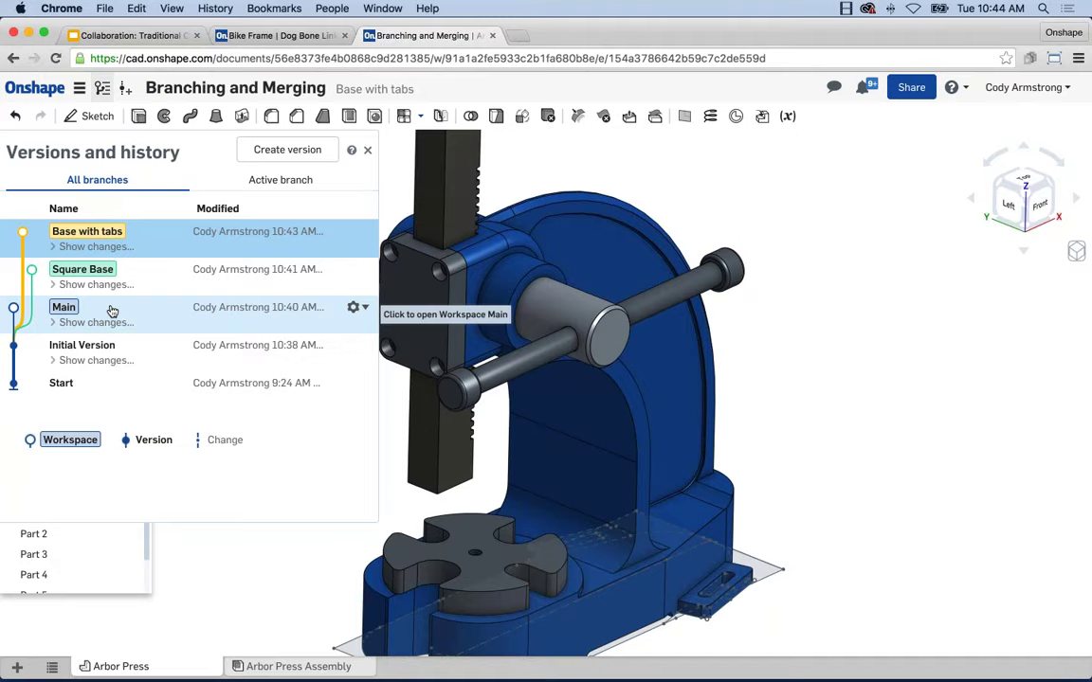
# Open the Main workspace and bring up the gear menu for the Base with tabs branch
pyautogui.click(112, 311)
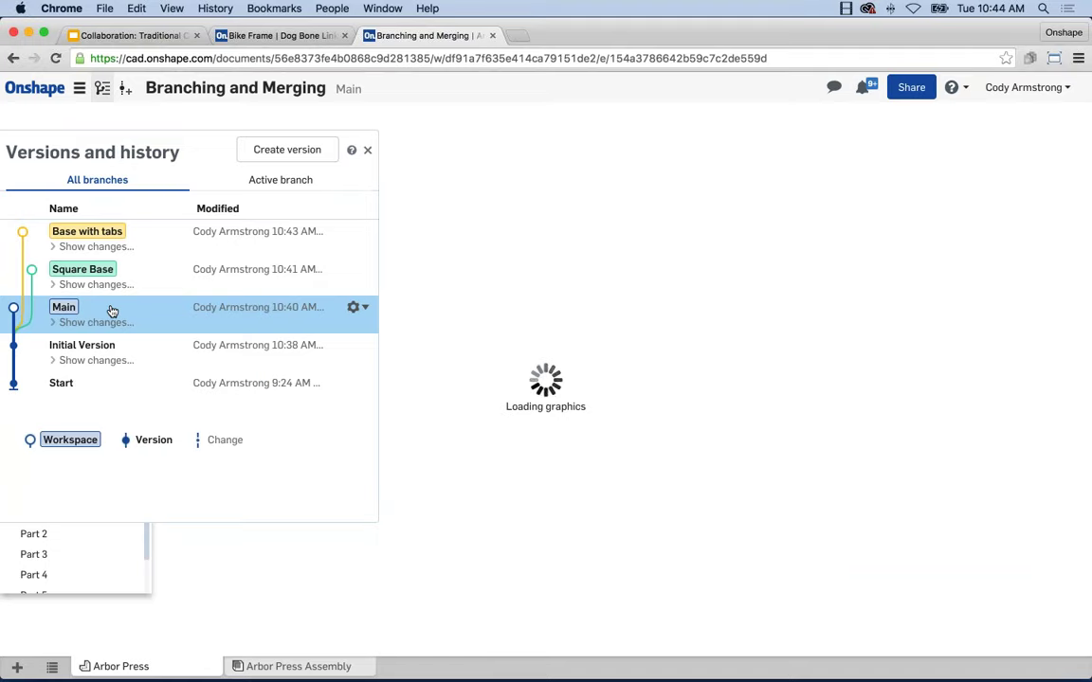
pyautogui.scroll(5, 692, 374)
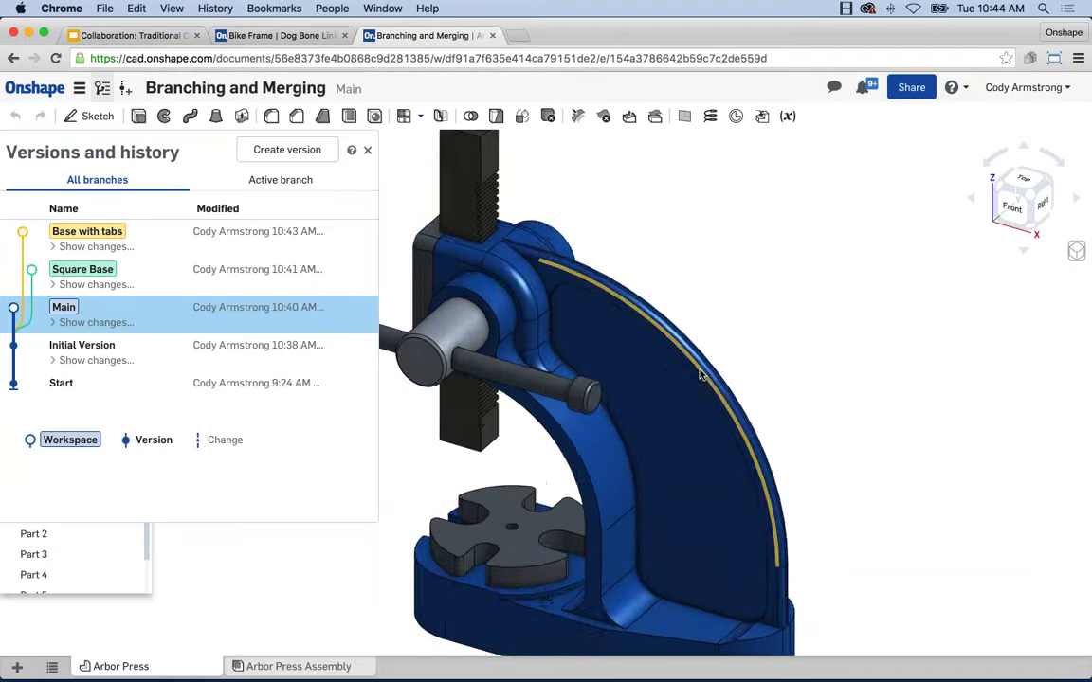
pyautogui.scroll(5, 700, 375)
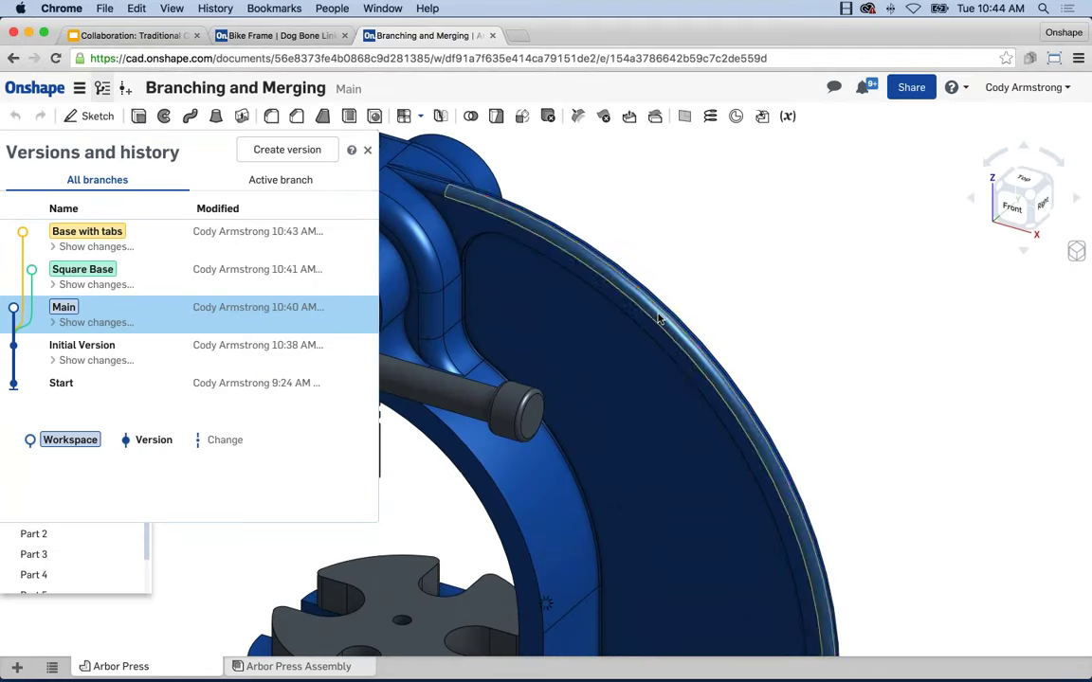
pyautogui.scroll(-10, 656, 398)
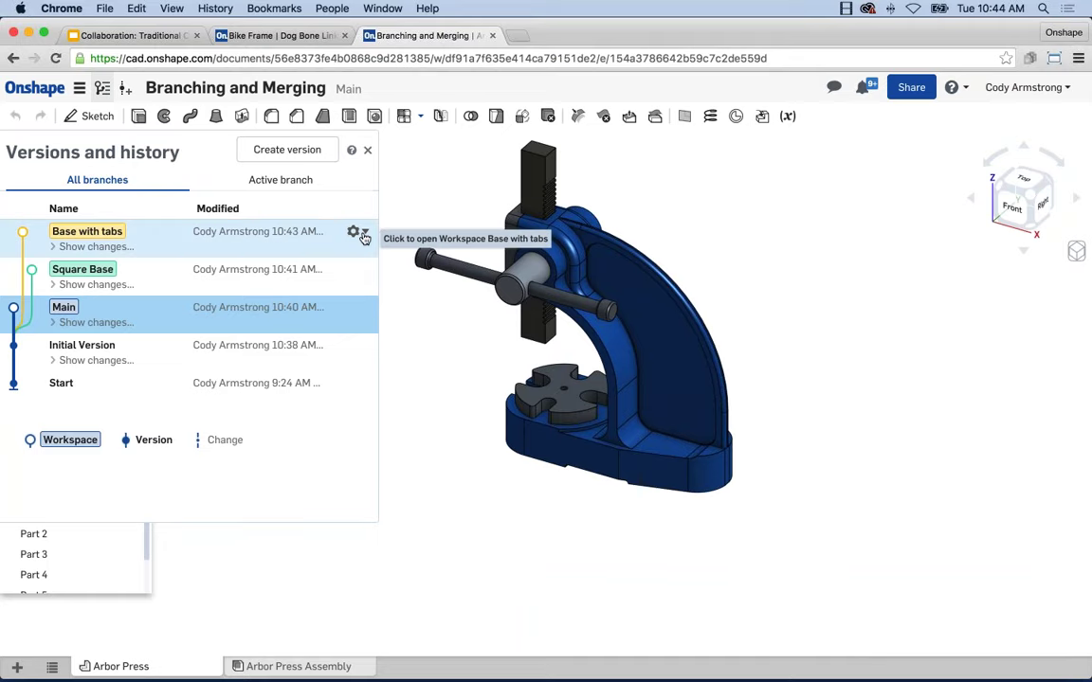
pyautogui.click(364, 233)
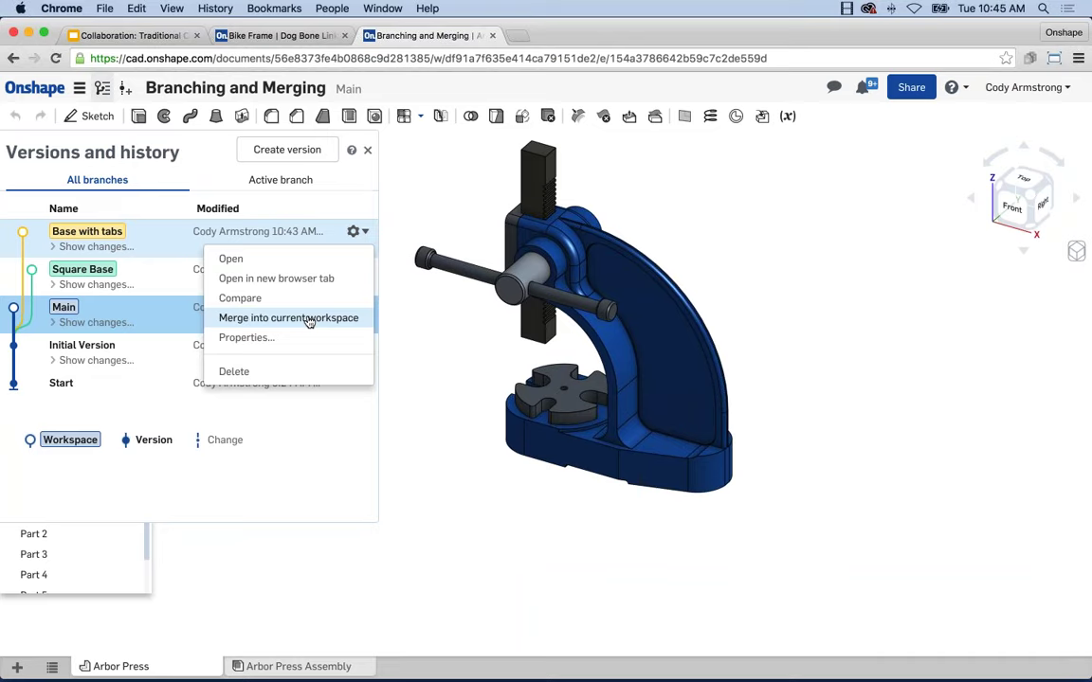
# Merge Base with tabs into the current Main workspace and close the history panel
pyautogui.click(309, 320)
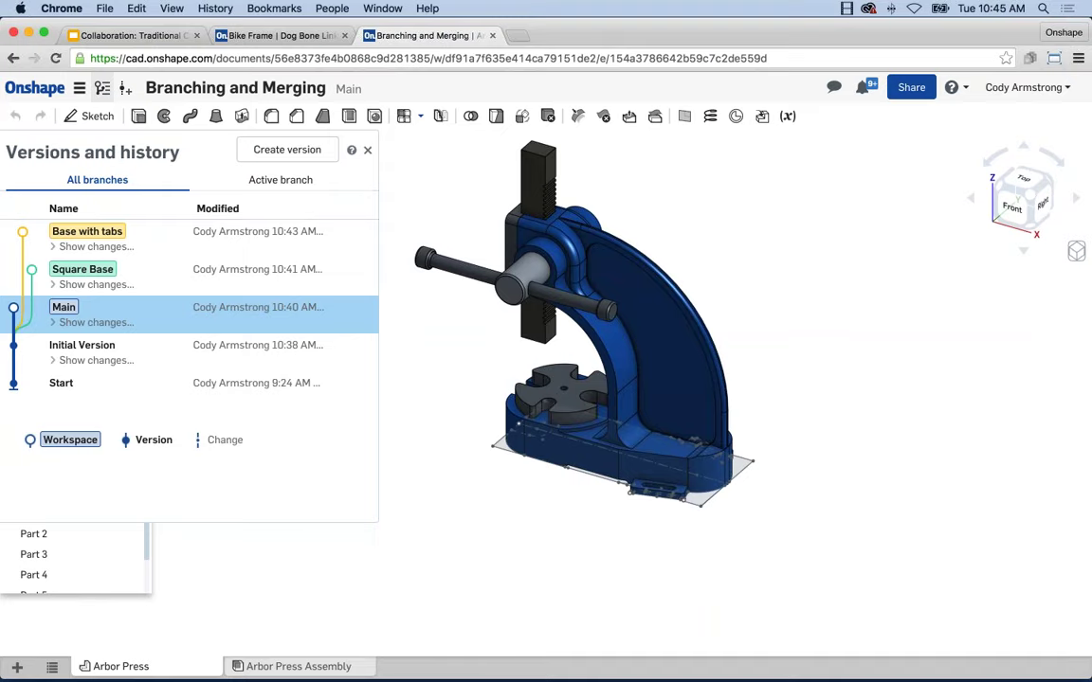
pyautogui.click(368, 150)
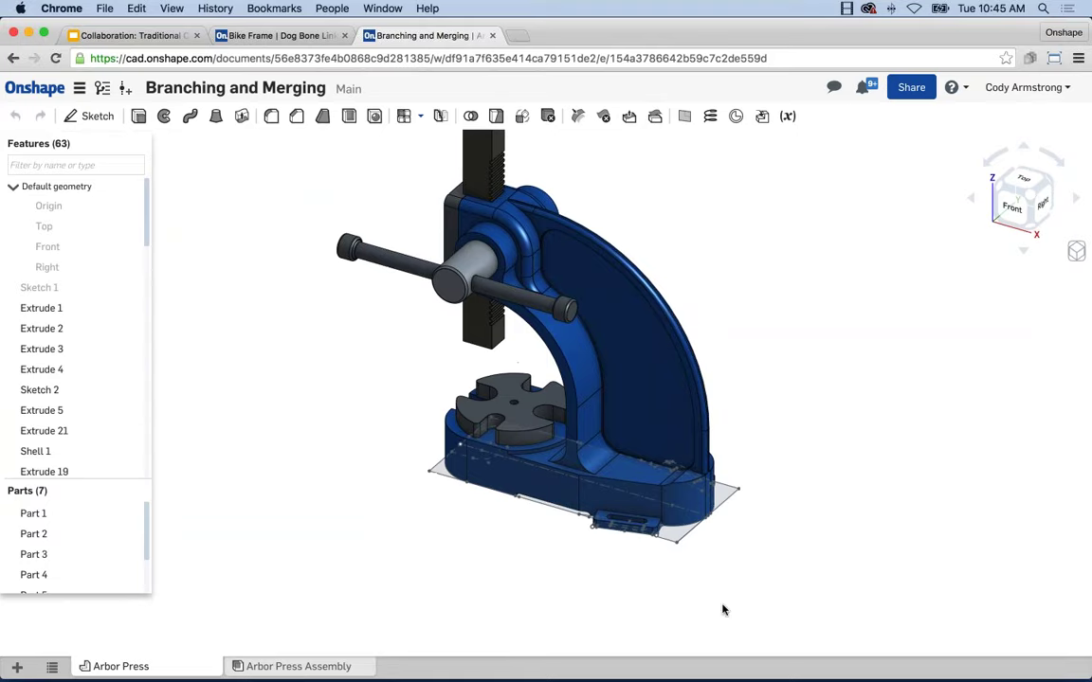
pyautogui.scroll(-5, 701, 597)
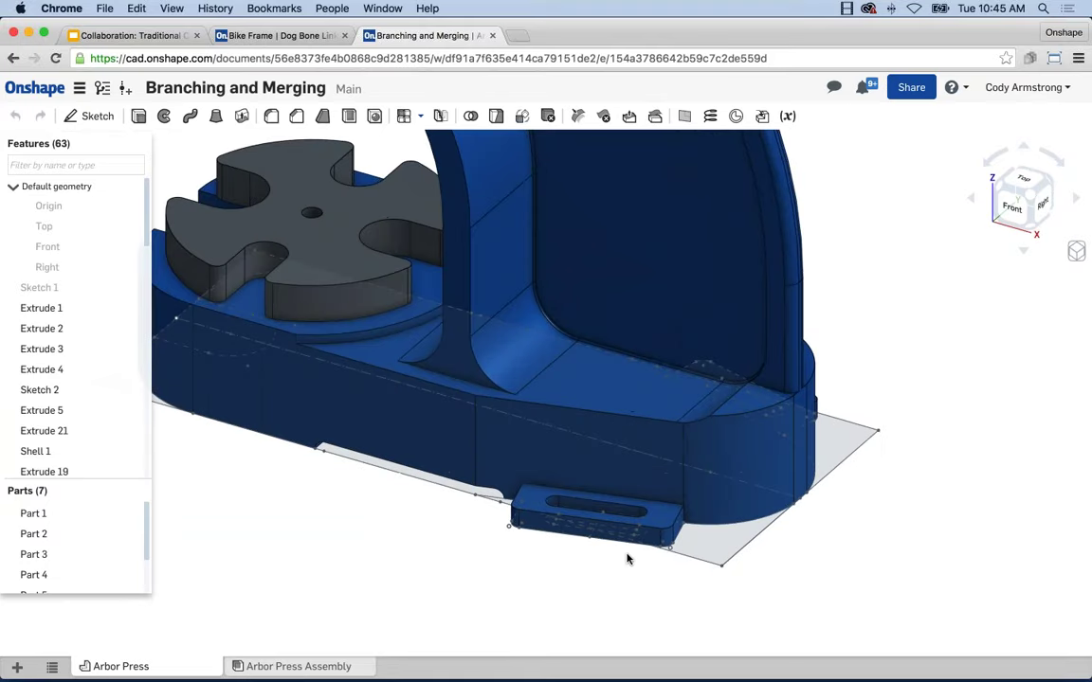
pyautogui.moveTo(626, 547)
pyautogui.mouseDown(button='right')
pyautogui.moveTo(609, 490)
pyautogui.moveTo(621, 562)
pyautogui.mouseUp(button='right')
pyautogui.scroll(3, 571, 481)
pyautogui.scroll(2, 547, 447)
pyautogui.scroll(2, 605, 474)
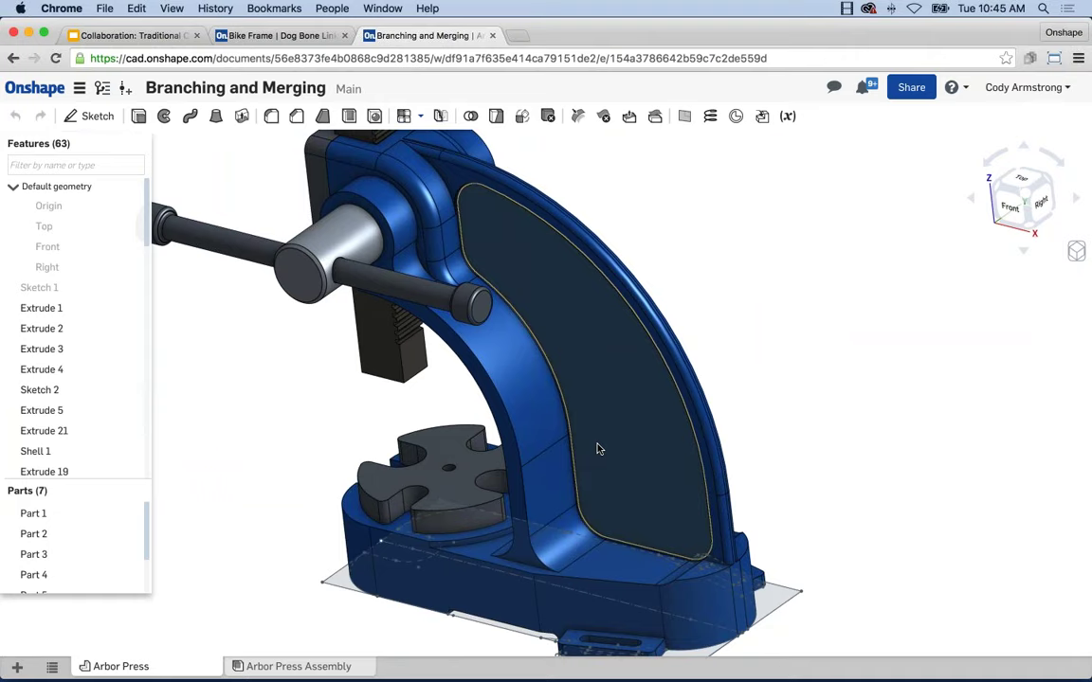
pyautogui.click(464, 199)
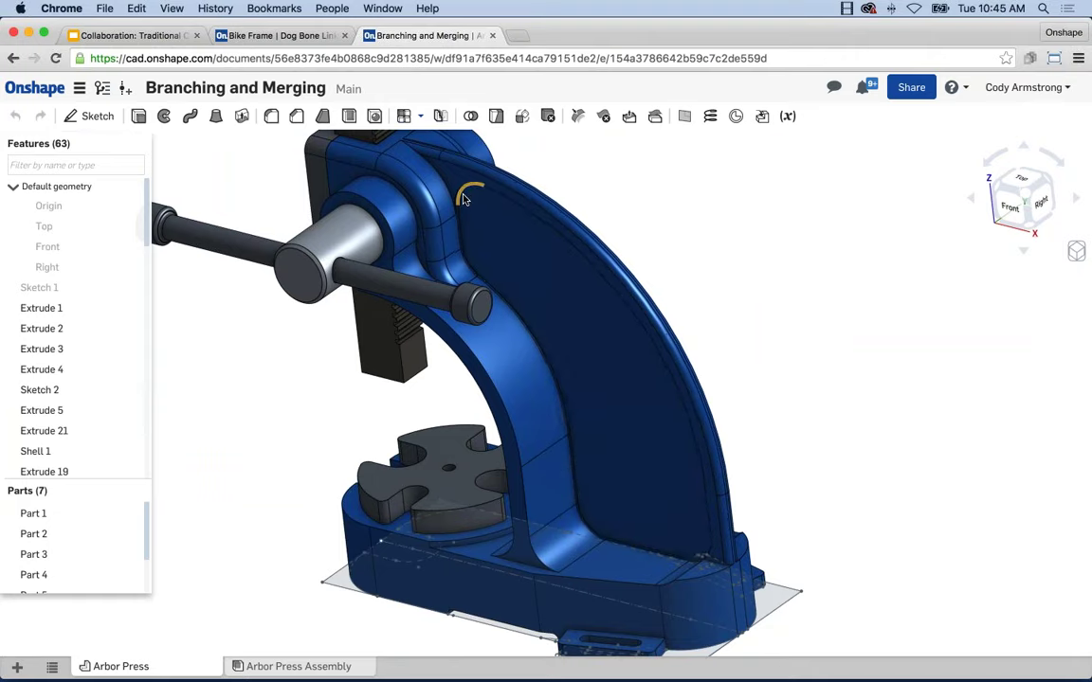
pyautogui.moveTo(464, 198); pyautogui.dragTo(466, 199, button='right')
pyautogui.scroll(2, 464, 199)
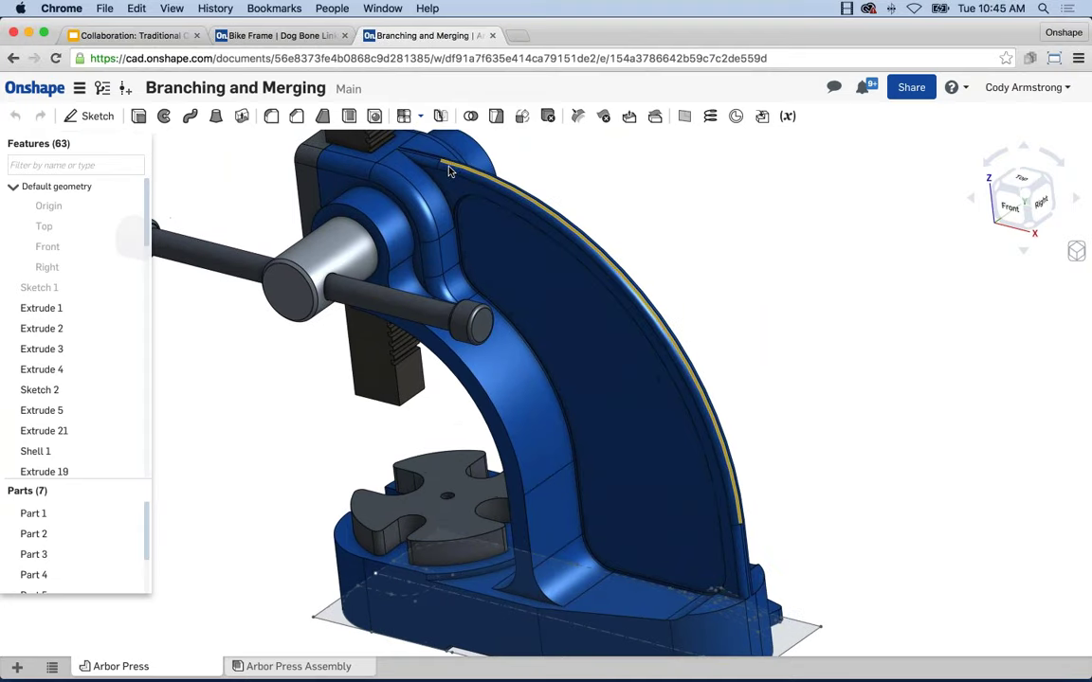
pyautogui.scroll(2, 451, 172)
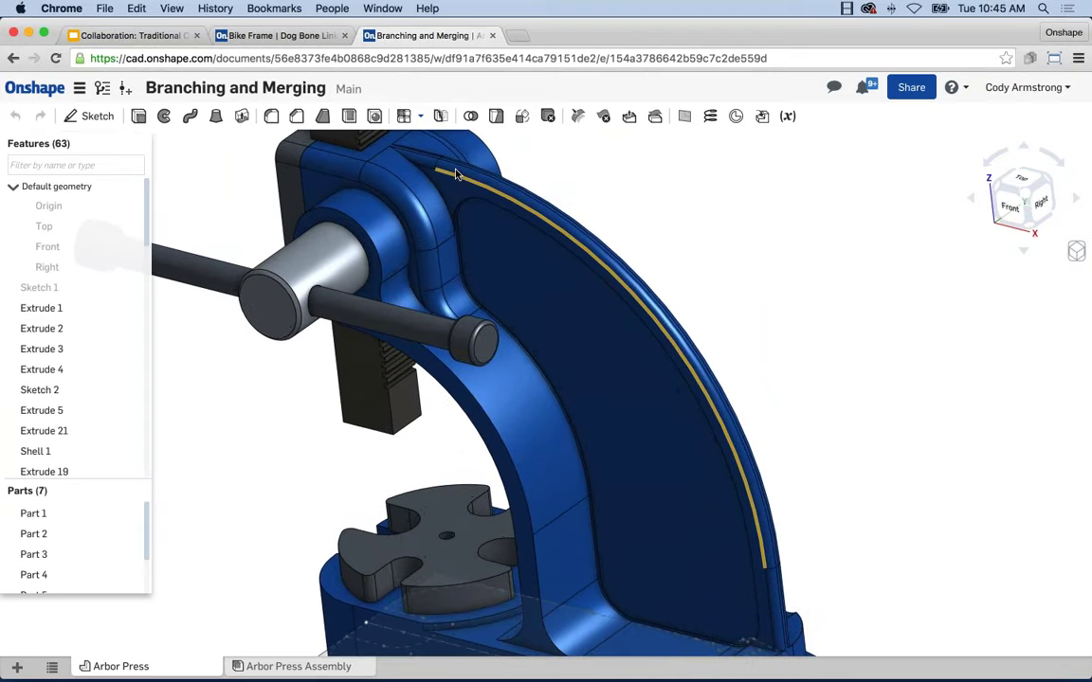
pyautogui.scroll(-2, 101, 395)
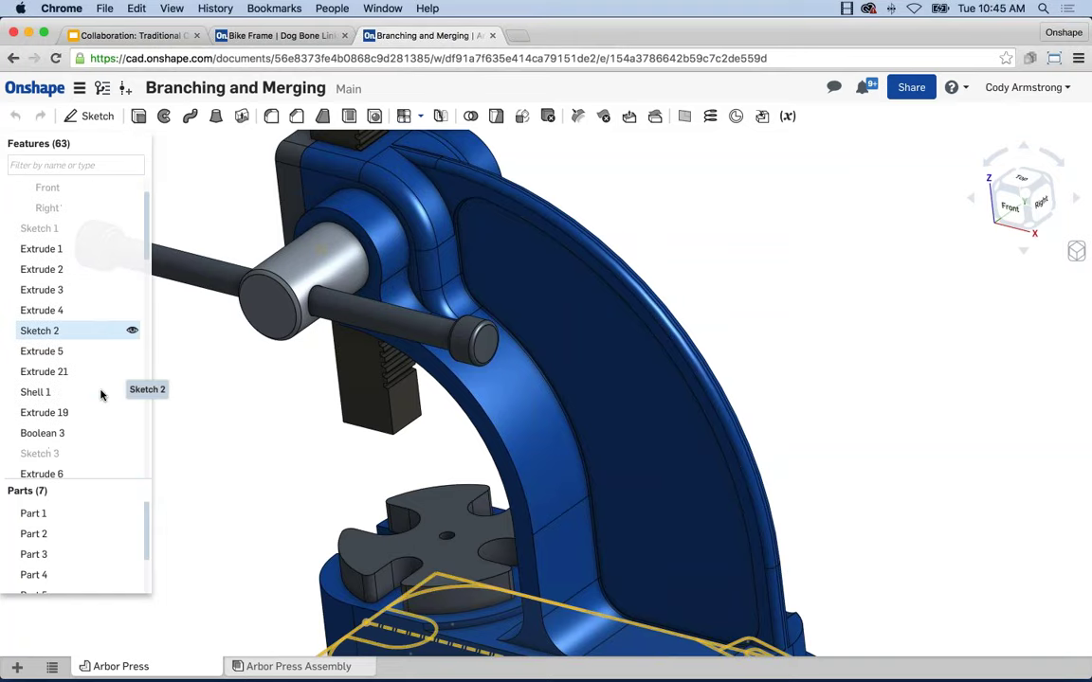
pyautogui.scroll(-10, 101, 395)
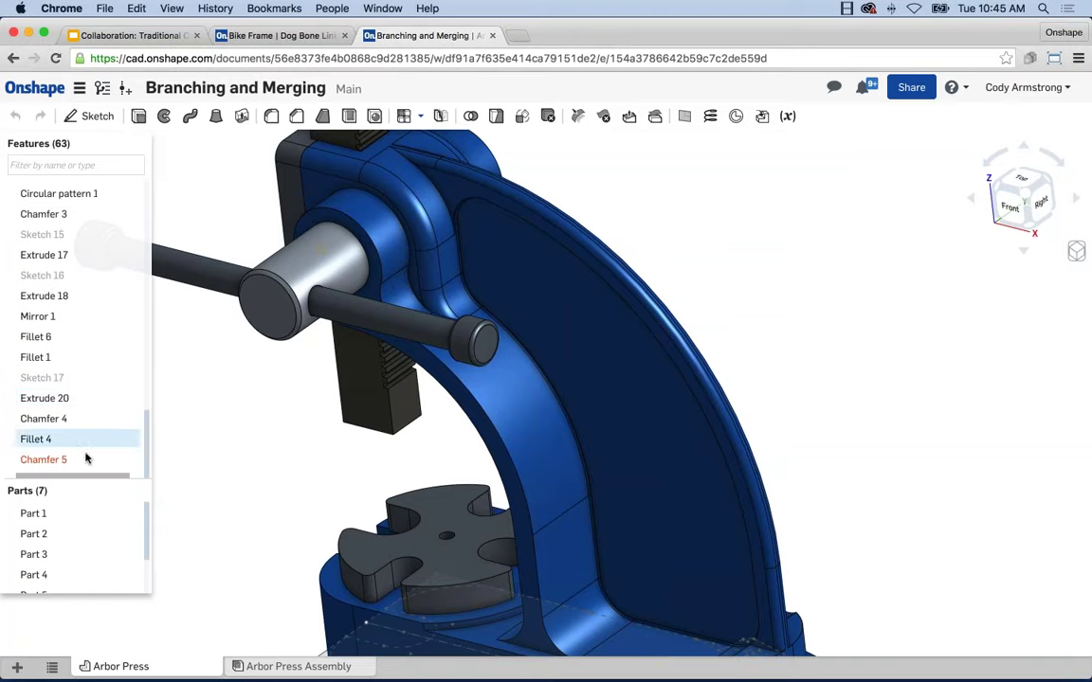
pyautogui.moveTo(83, 460)
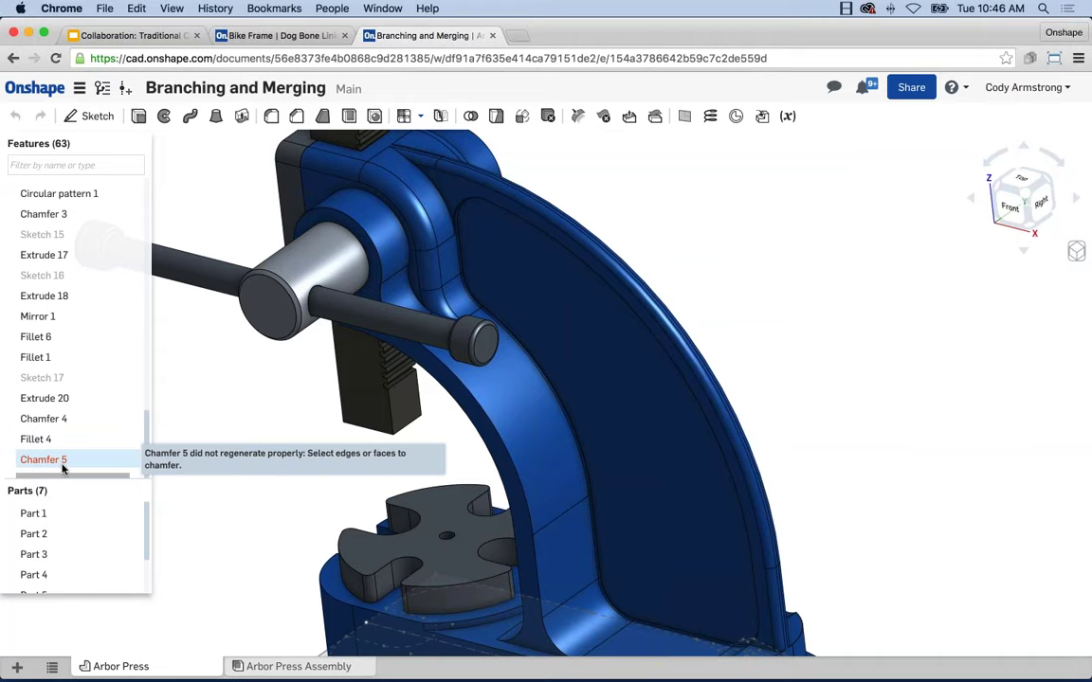
pyautogui.rightClick(60, 462)
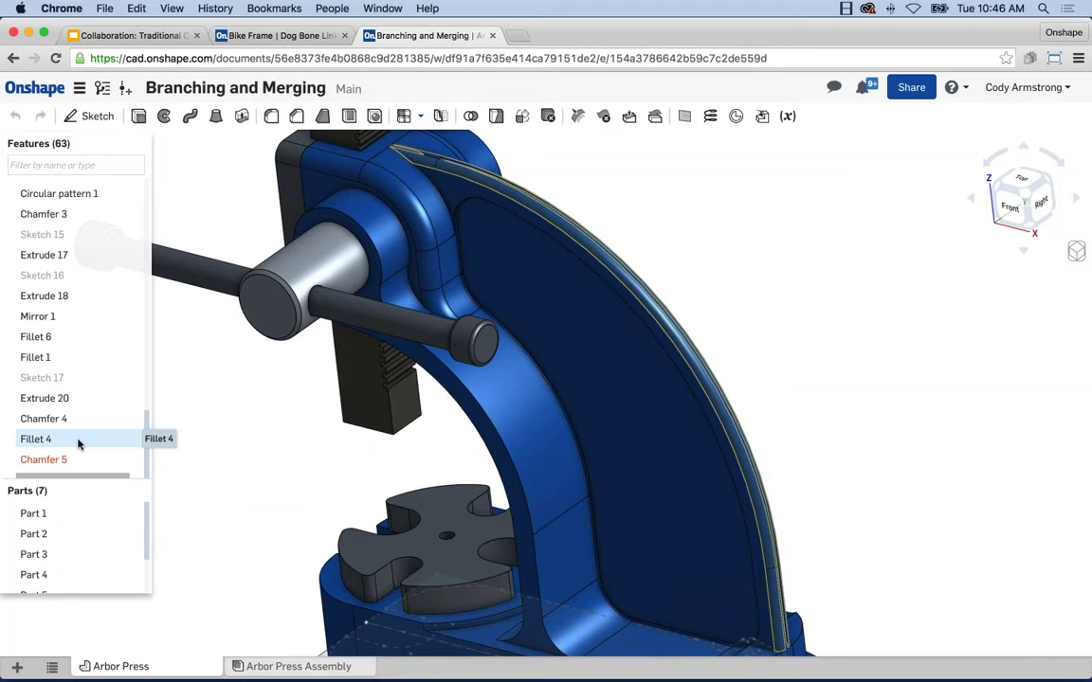
pyautogui.moveTo(63, 464)
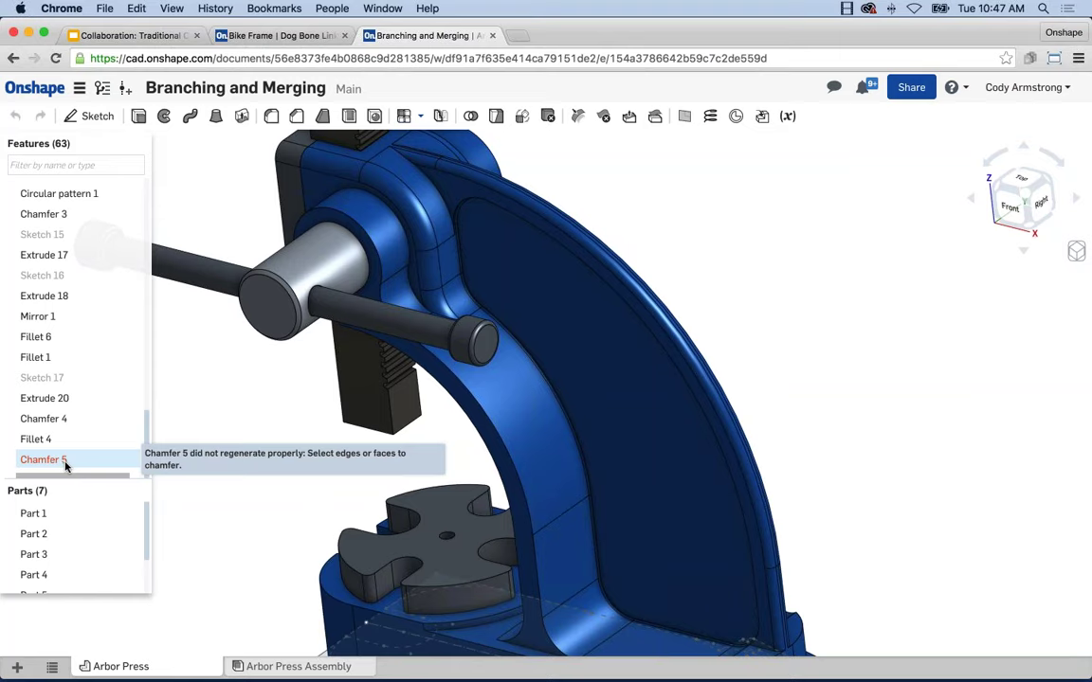
# Zoom out, switch to the Collaboration slide deck, and present it from the Next Steps slide
pyautogui.scroll(-3, 277, 422)
pyautogui.scroll(-3, 275, 423)
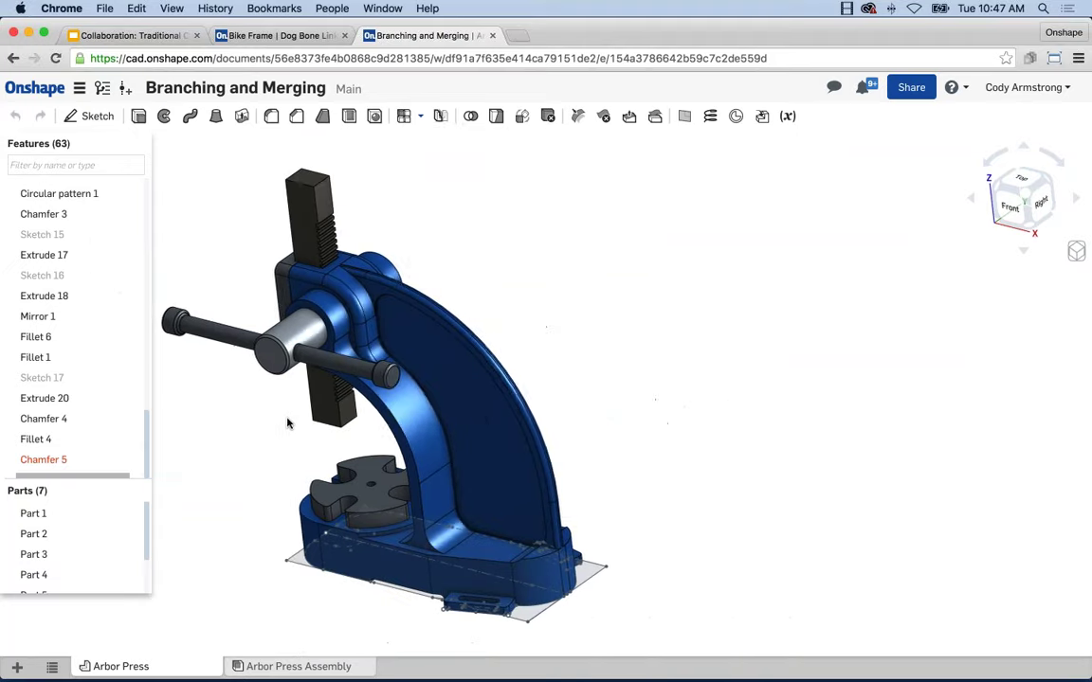
pyautogui.scroll(-2, 373, 397)
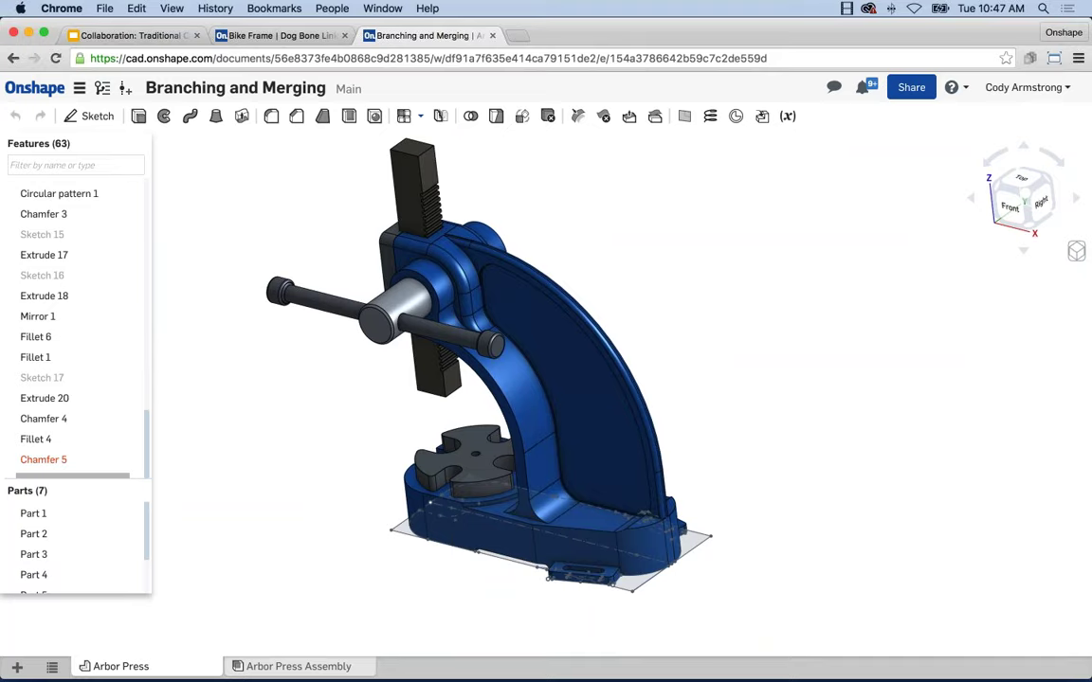
pyautogui.press('super+1')
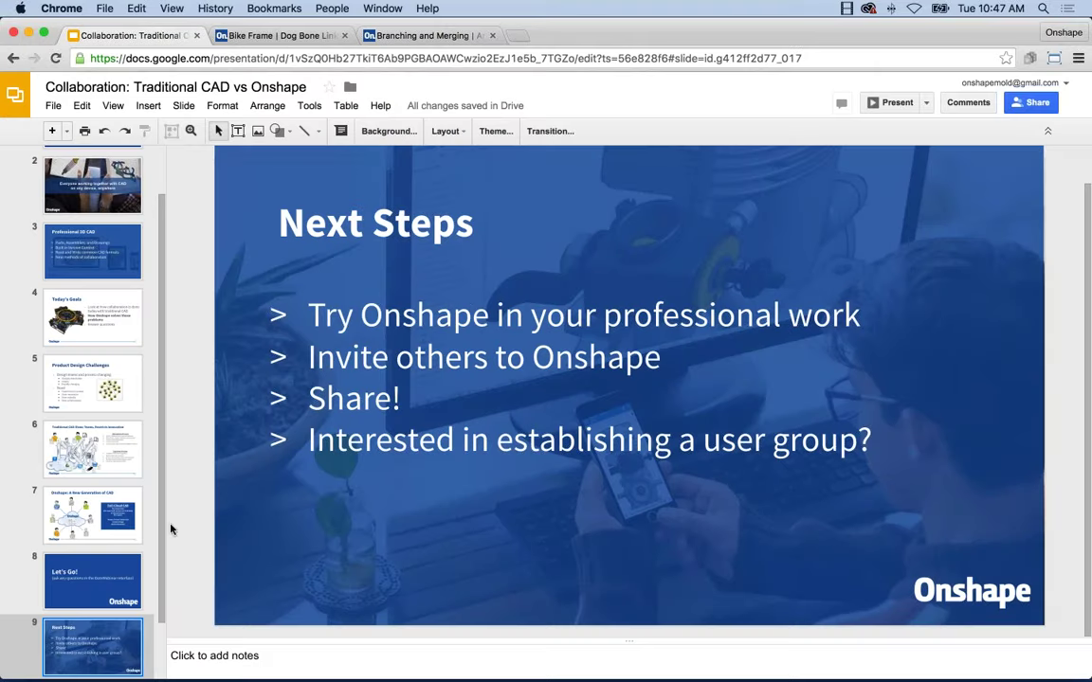
pyautogui.click(894, 103)
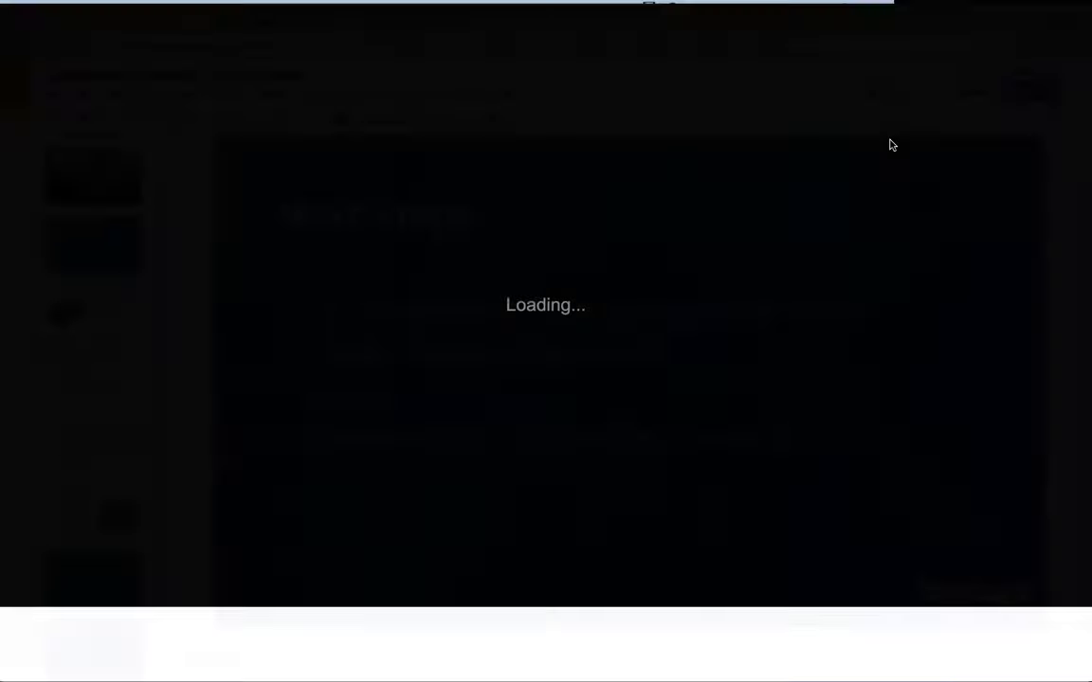